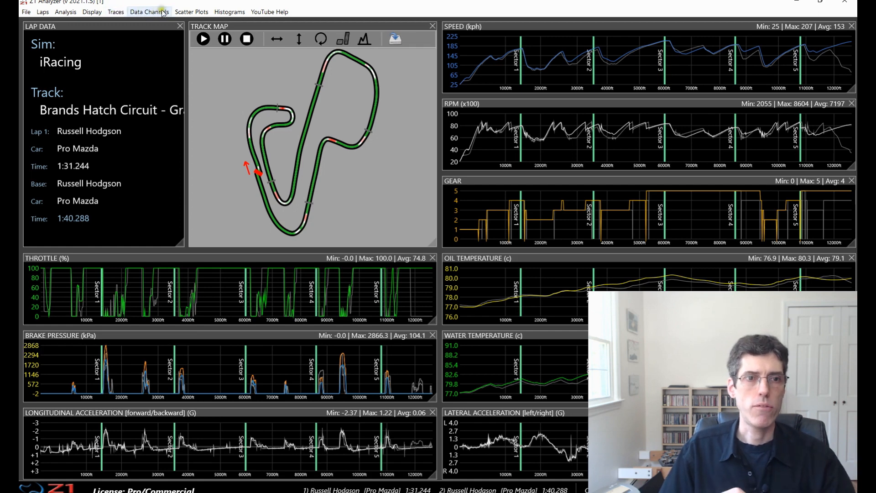
Review the commands available for traces, data channels, scatter plots and histograms.
left_click(117, 13)
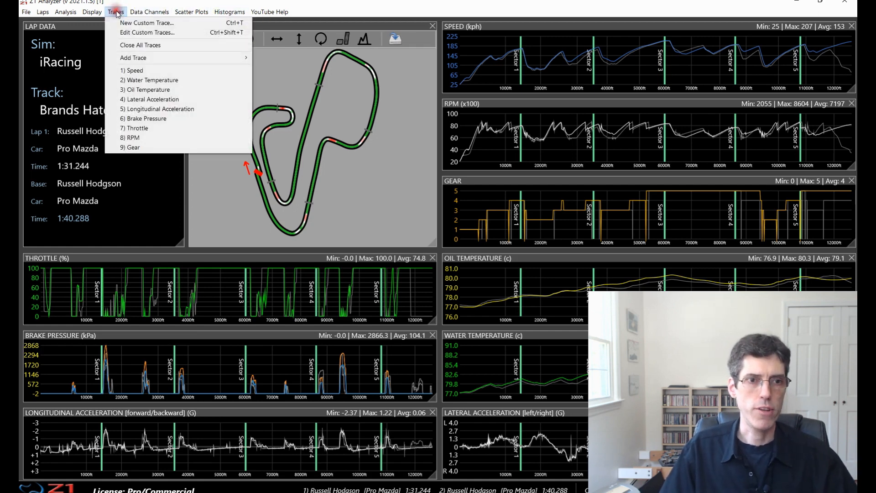
mouse_move(163, 10)
mouse_move(190, 14)
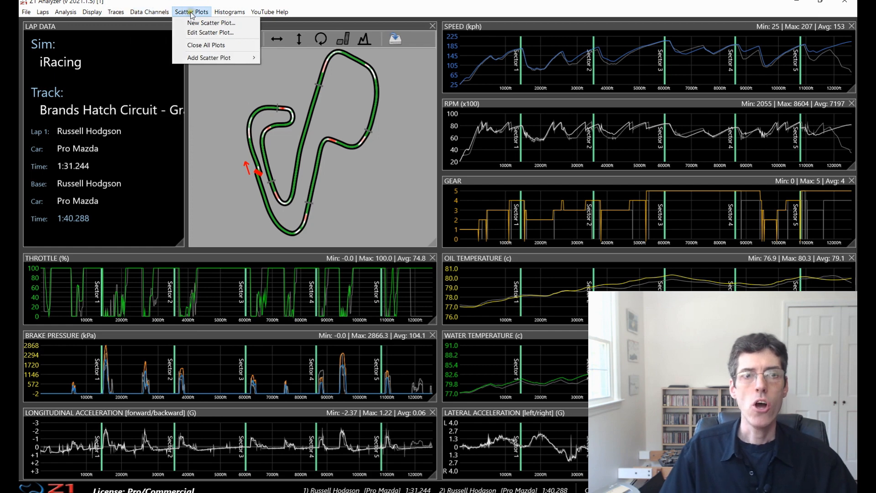
mouse_move(226, 13)
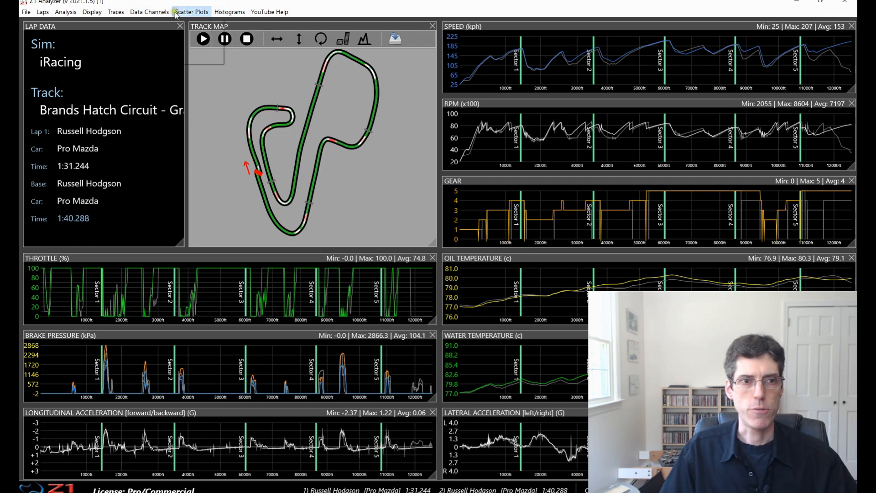
mouse_move(119, 13)
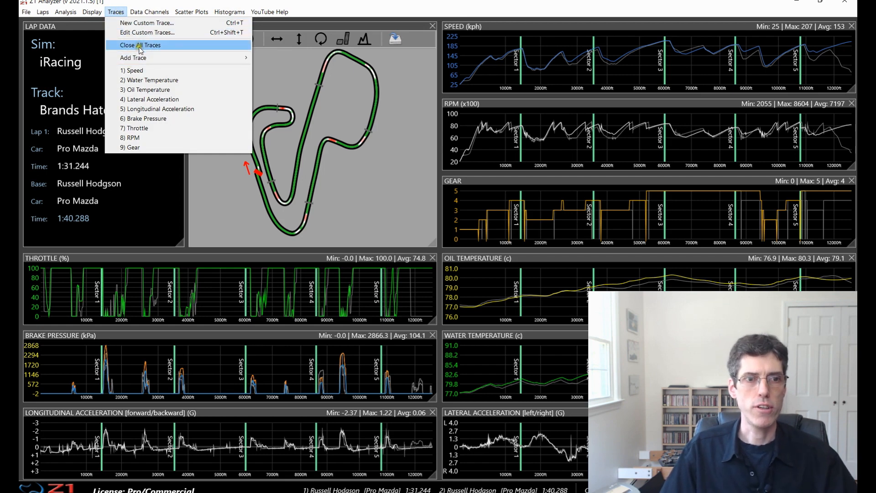
mouse_move(135, 62)
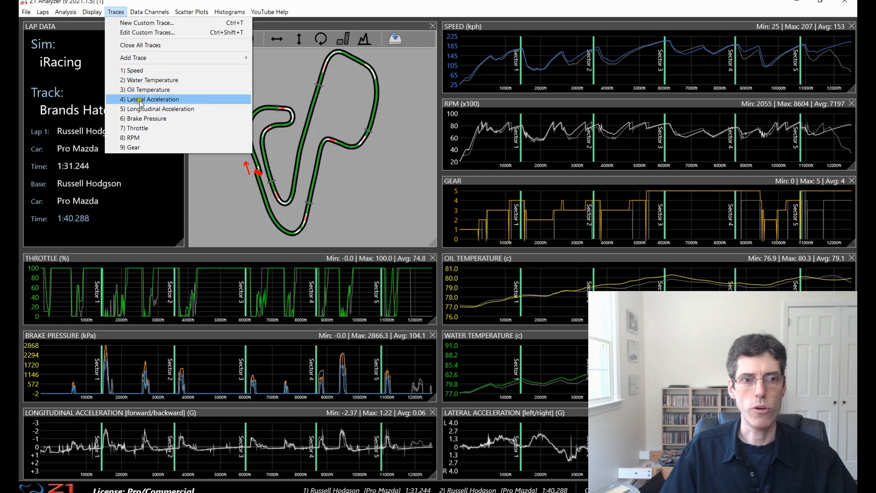
left_click(141, 11)
left_click(141, 11)
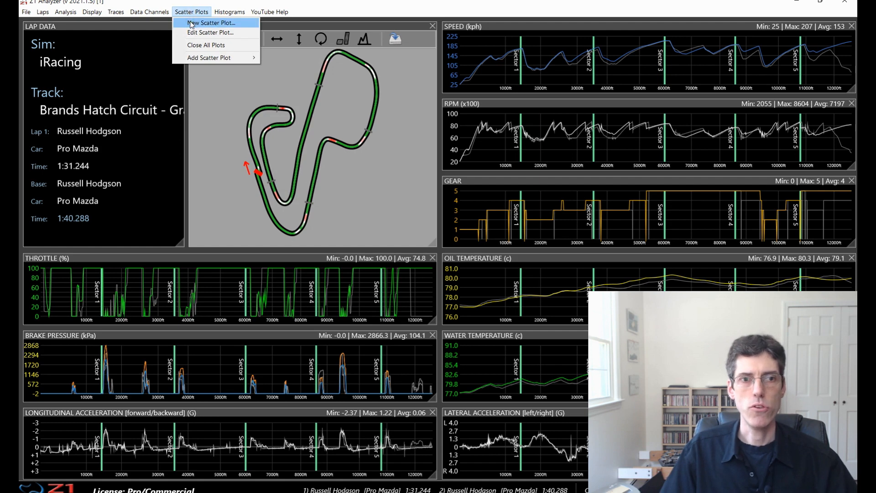
left_click(202, 46)
left_click(231, 13)
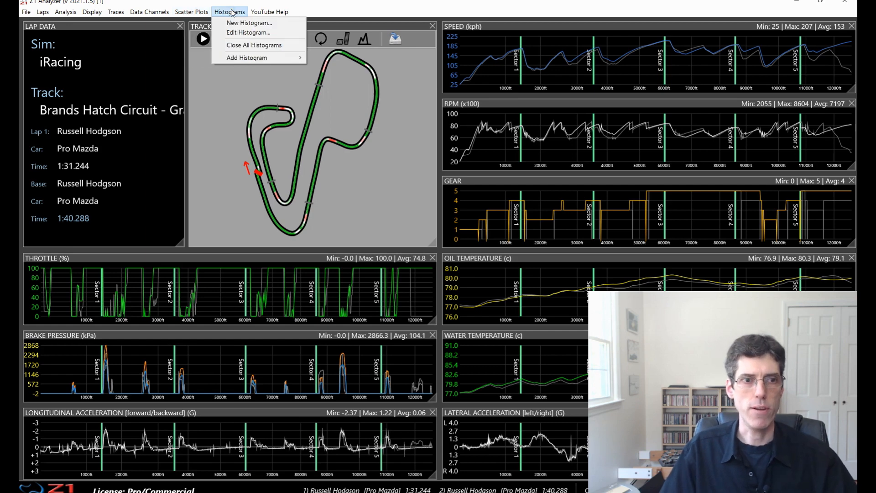
Add a Velocity X chassis trace and place it over the lower part of the lap data and track map.
mouse_move(111, 14)
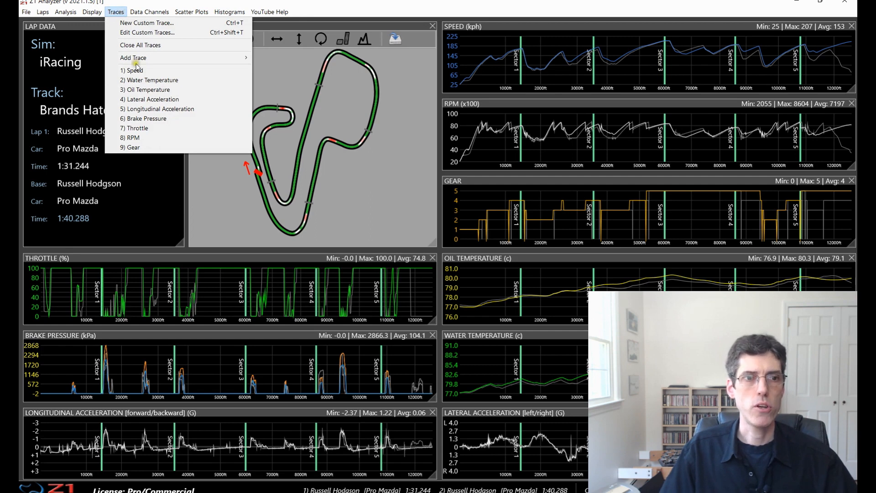
mouse_move(179, 58)
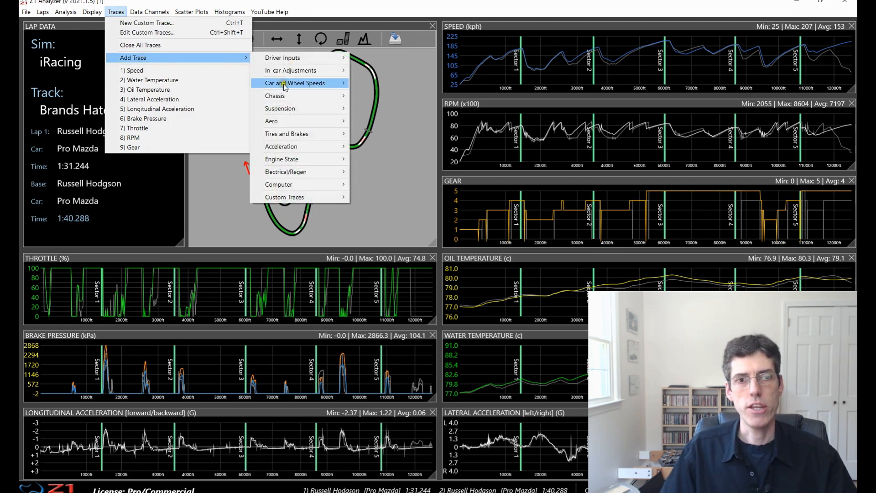
mouse_move(285, 89)
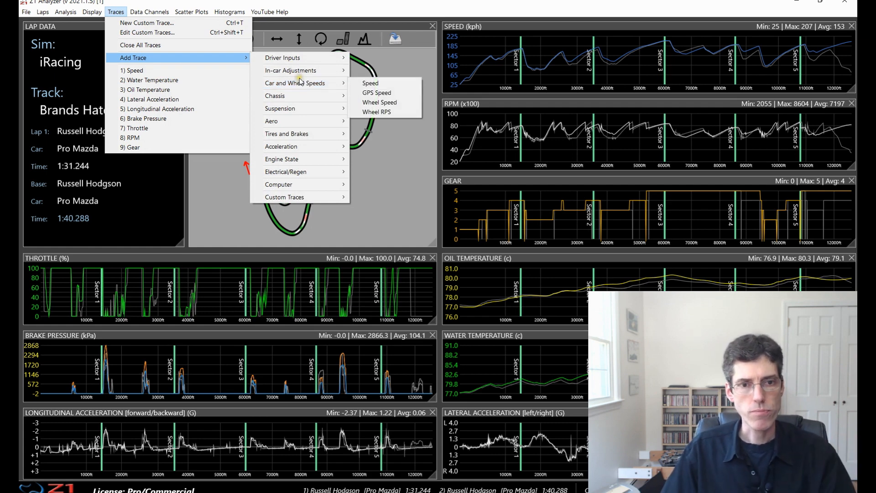
left_click(291, 96)
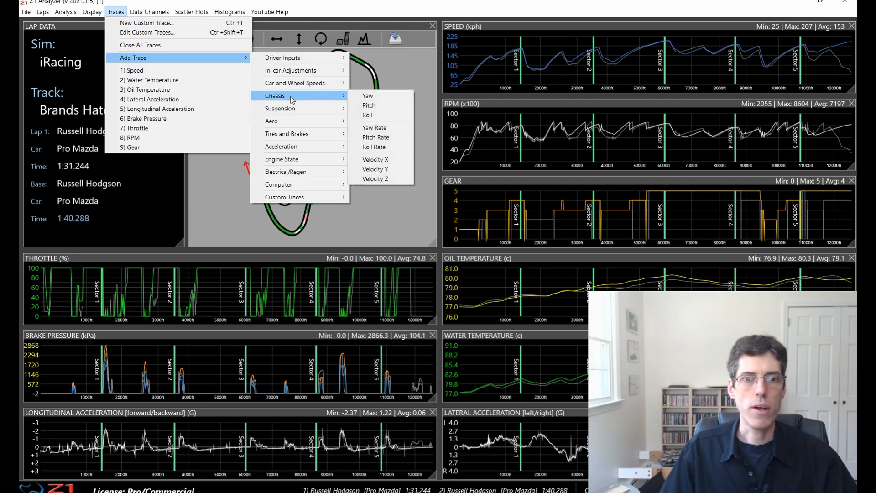
left_click(381, 162)
left_click_drag(149, 265, 109, 220)
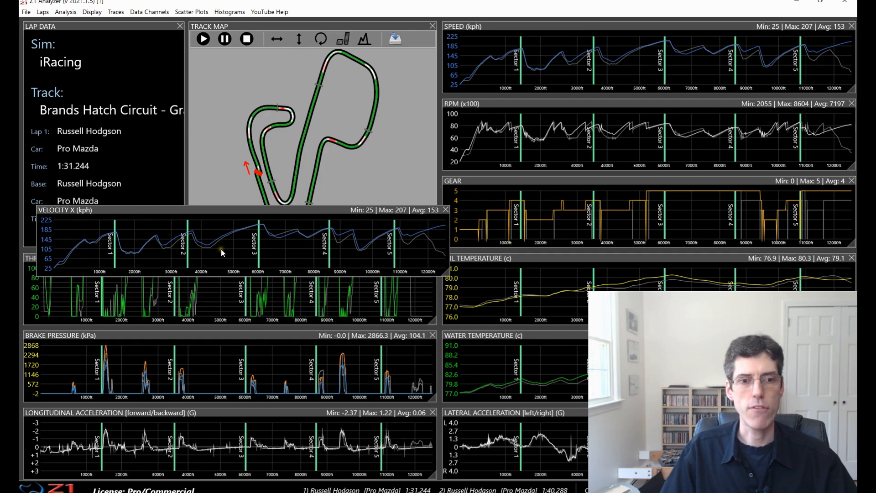
Switch the Velocity X trace to show the Brake driver input.
right_click(166, 240)
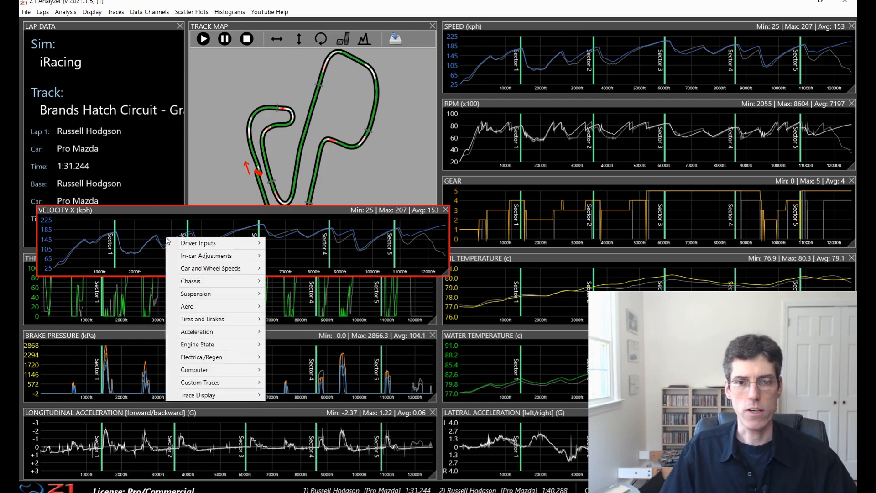
mouse_move(184, 247)
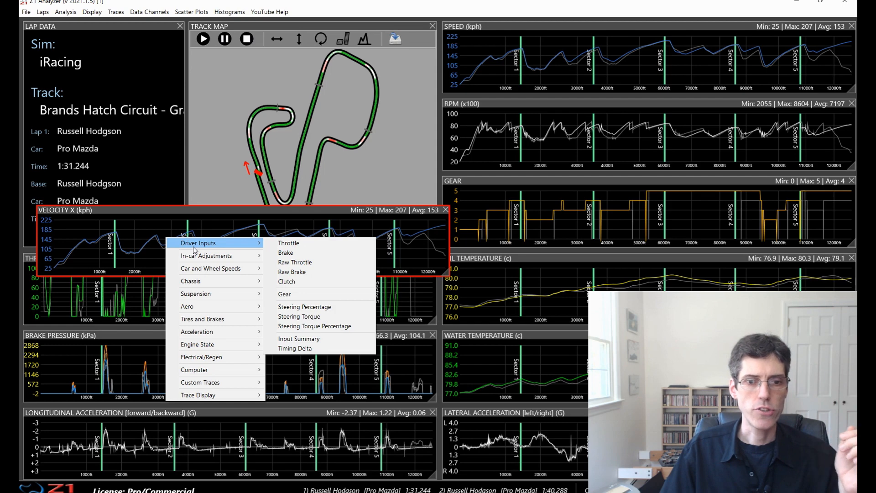
left_click(285, 253)
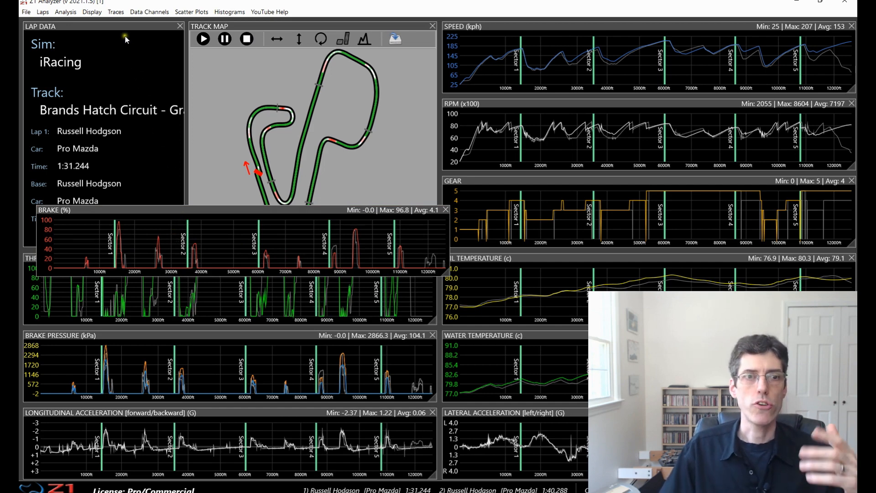
Switch the floating Brake trace to the Custom Throttle custom trace.
left_click(120, 12)
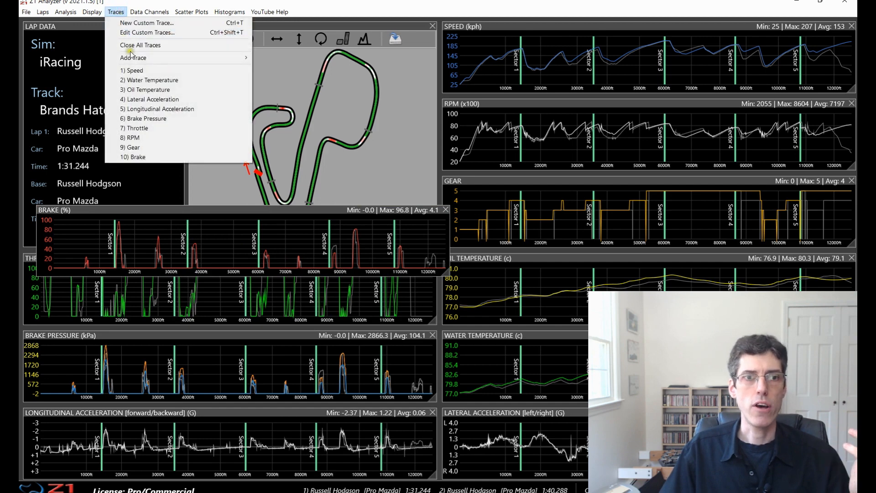
mouse_move(134, 58)
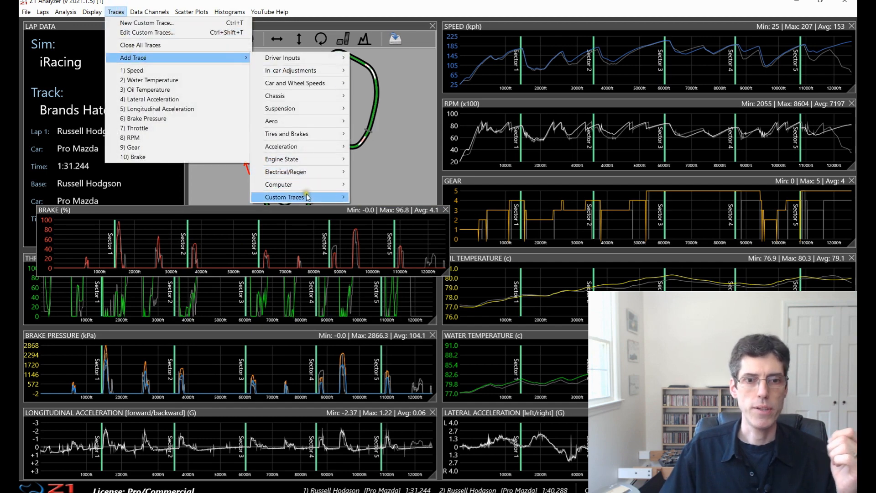
mouse_move(319, 197)
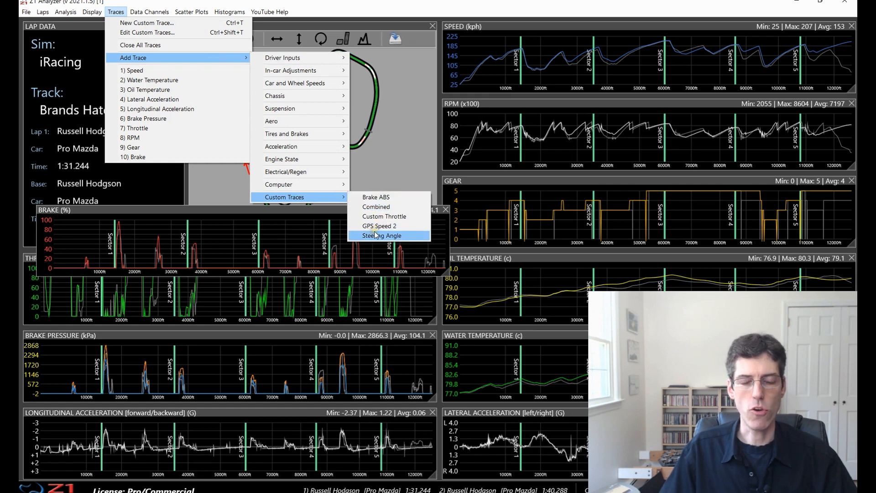
right_click(234, 232)
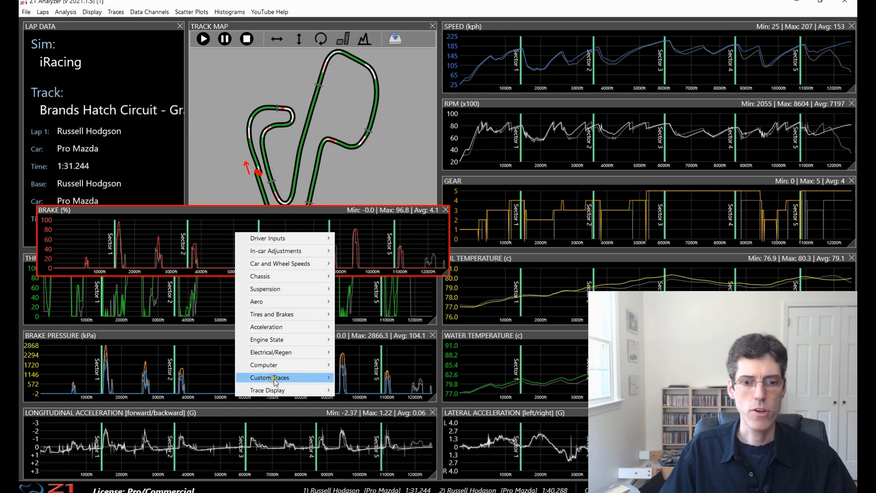
mouse_move(275, 382)
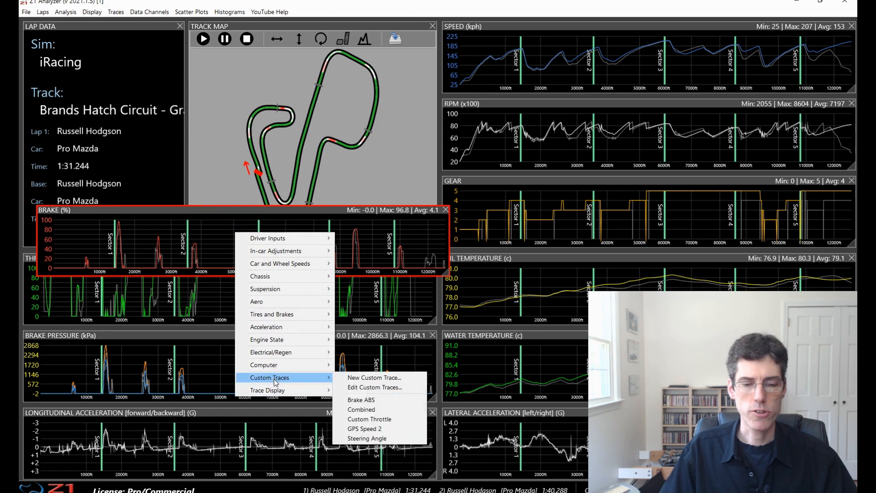
left_click(363, 419)
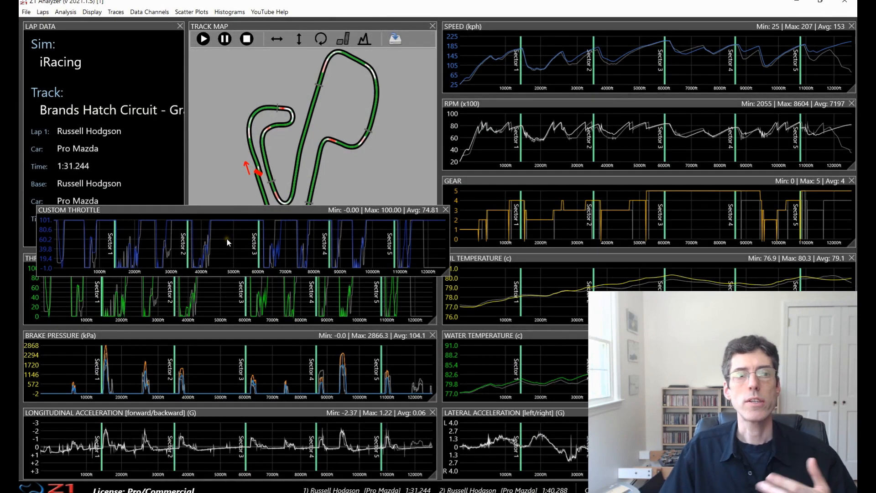
Add a Throttle data tile from the driver inputs and position it over the lap data, above the Custom Throttle trace.
left_click(150, 12)
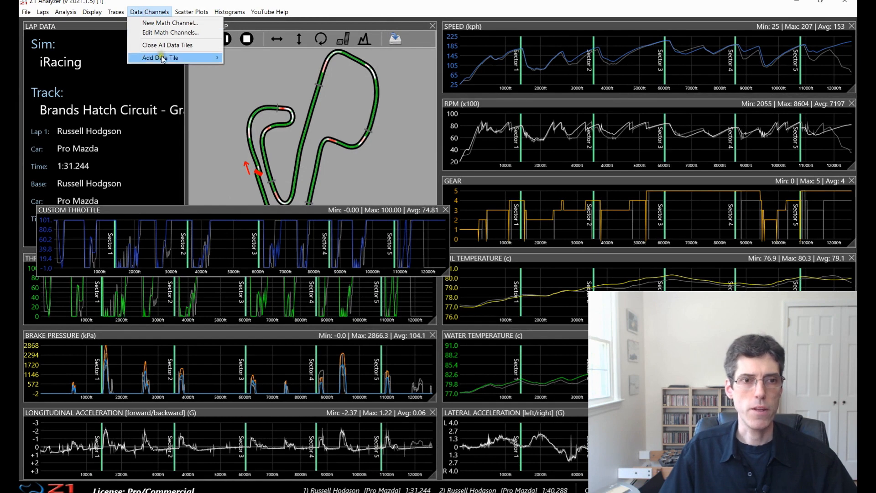
mouse_move(166, 58)
left_click(279, 72)
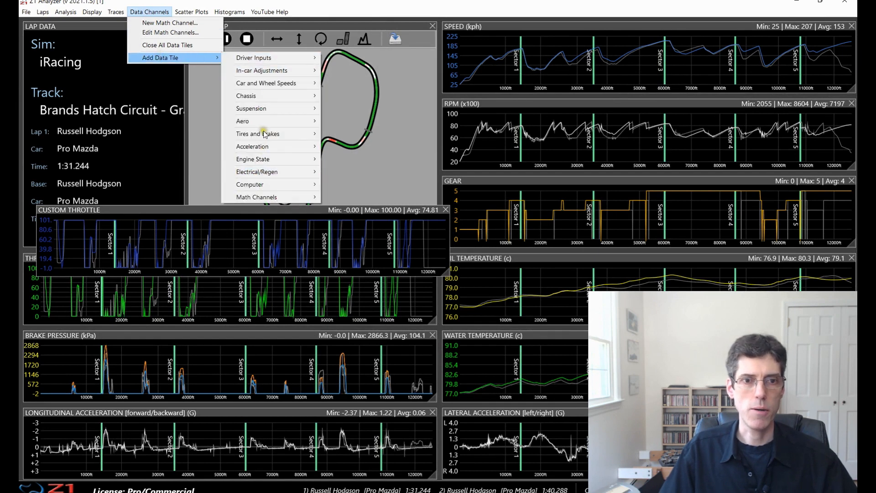
mouse_move(268, 64)
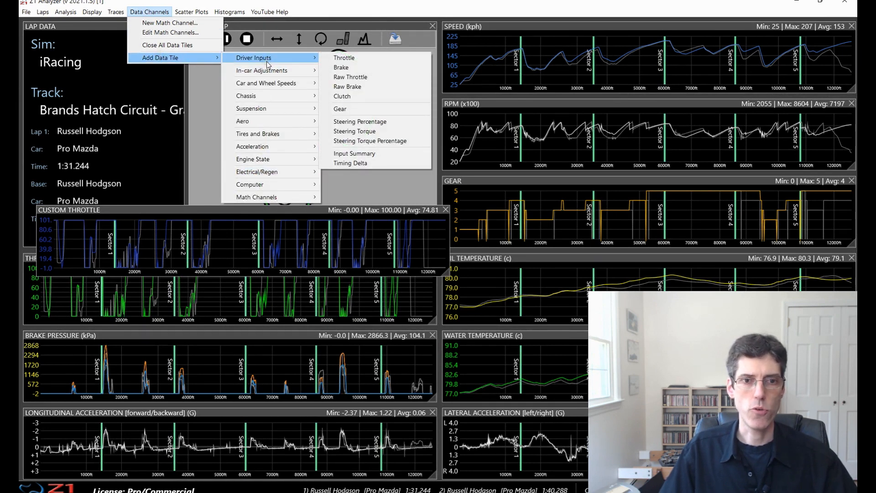
left_click(343, 60)
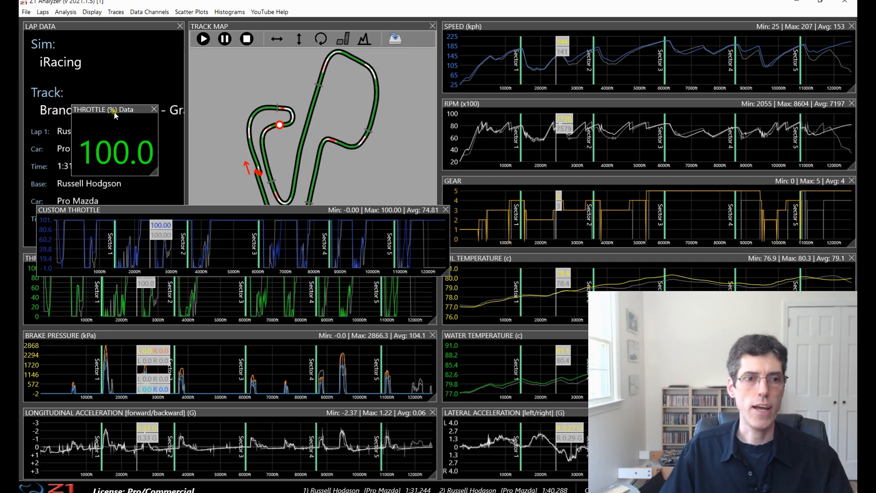
left_click_drag(112, 110, 121, 110)
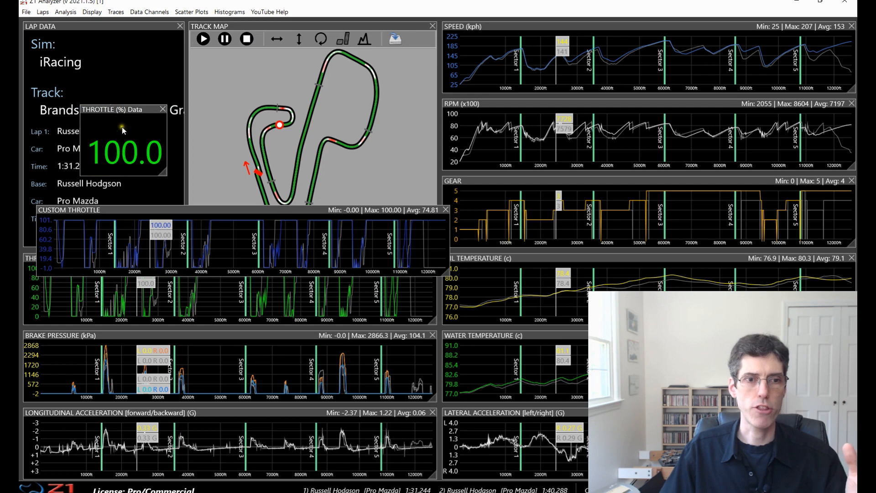
left_click_drag(121, 108, 121, 104)
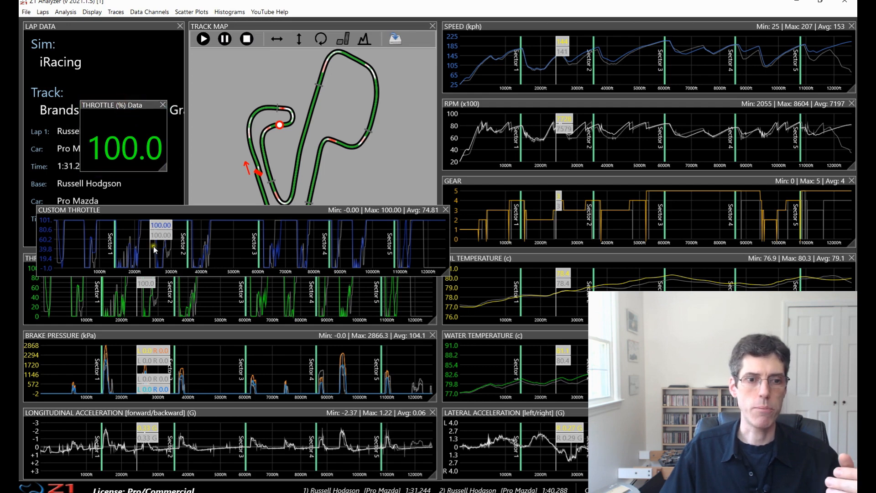
Switch the Throttle data tile to show the Gear driver input.
right_click(121, 128)
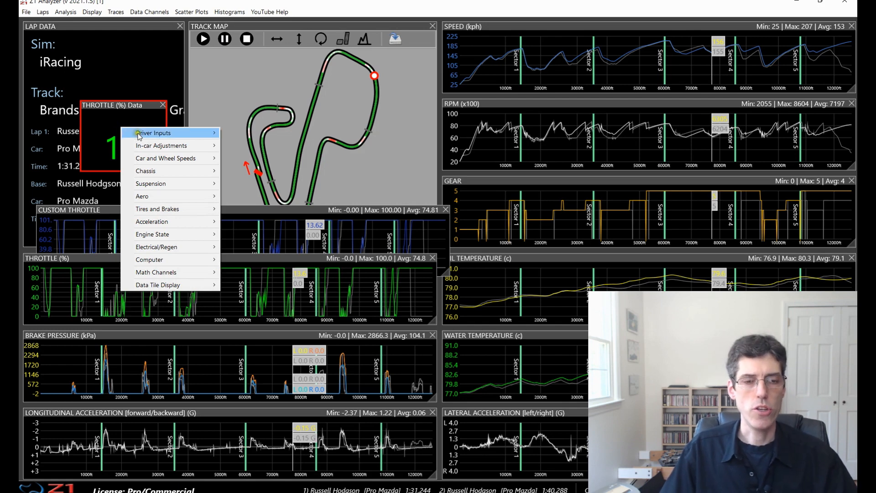
mouse_move(147, 151)
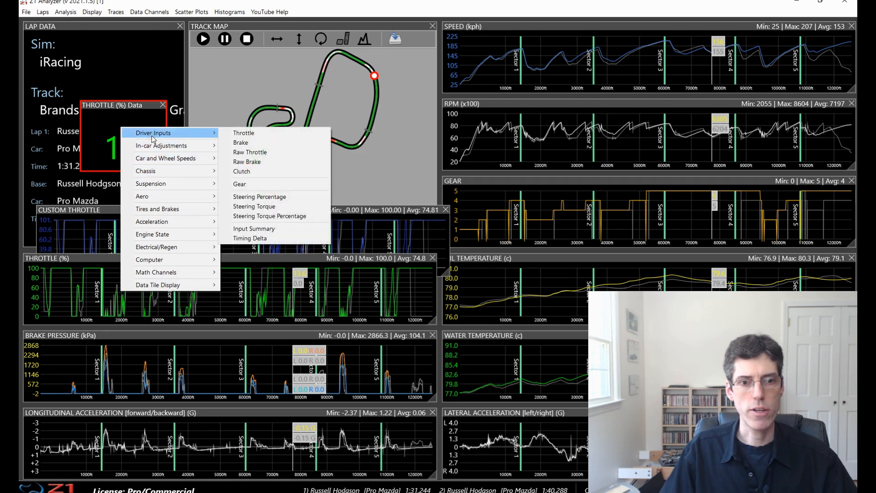
left_click(248, 184)
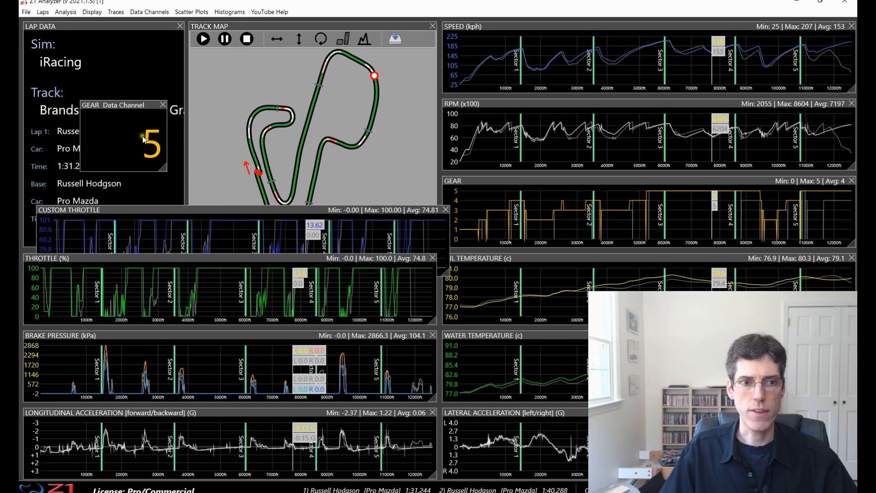
Add a Longitudinal Acceleration data tile and place it directly above the Gear tile.
left_click(149, 11)
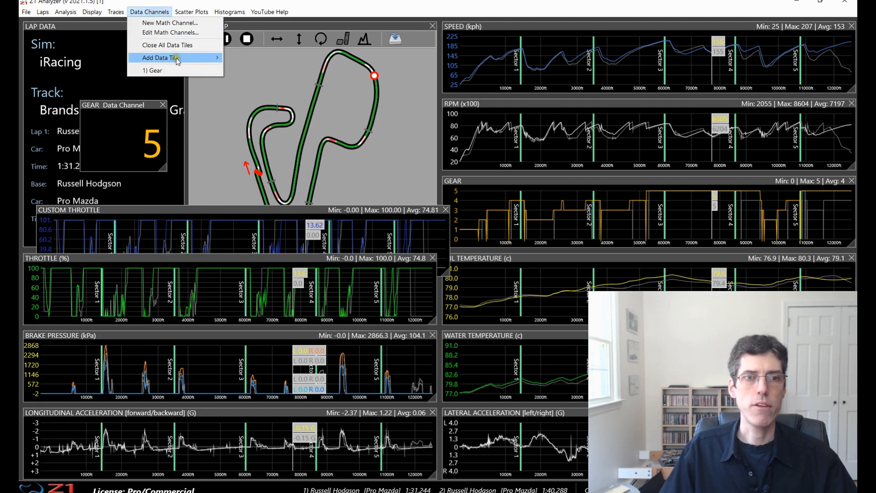
mouse_move(202, 61)
mouse_move(259, 147)
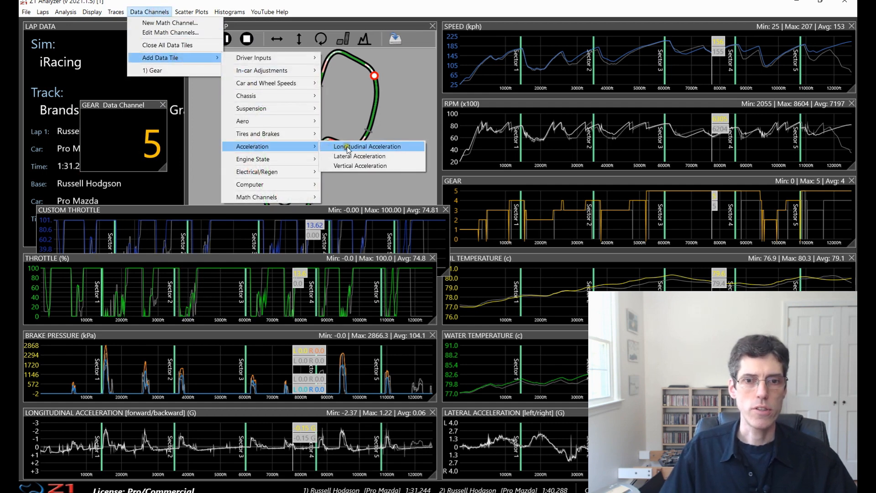
left_click(349, 146)
left_click_drag(98, 232, 112, 37)
Review the lists of open data tiles and traces, and highlight the Longitudinal Acceleration data tile.
left_click(153, 10)
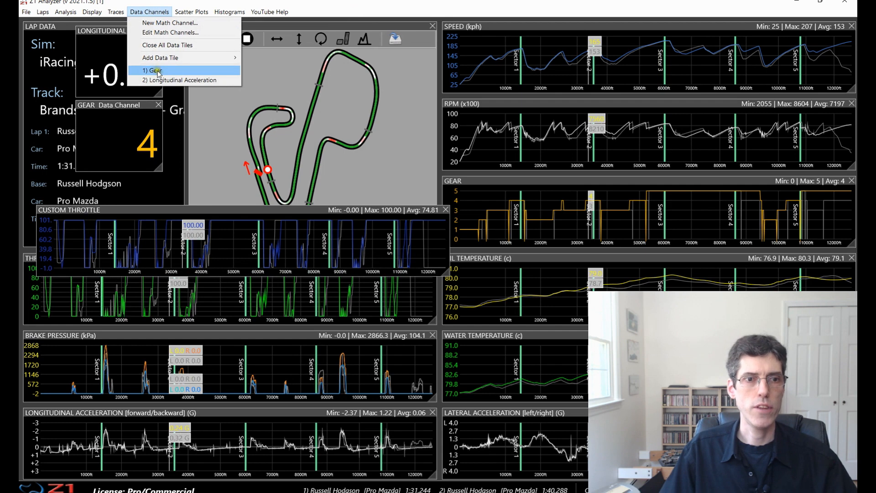
mouse_move(117, 12)
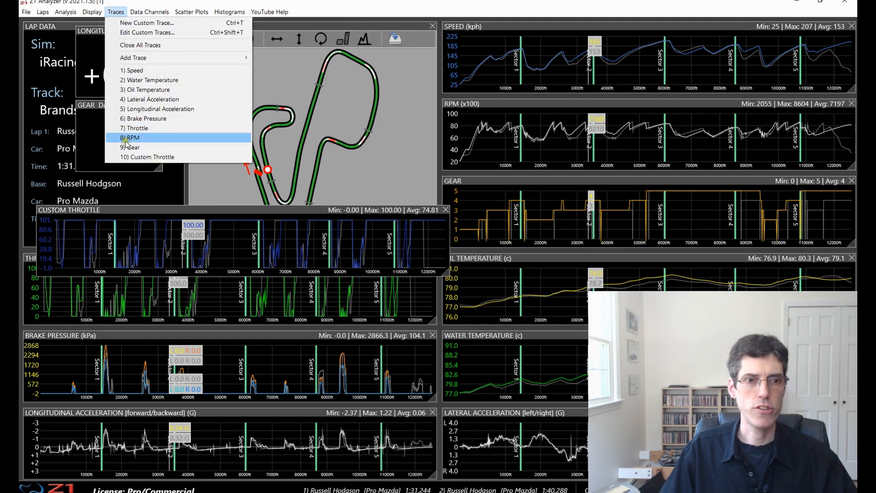
mouse_move(149, 12)
left_click_drag(159, 81, 158, 81)
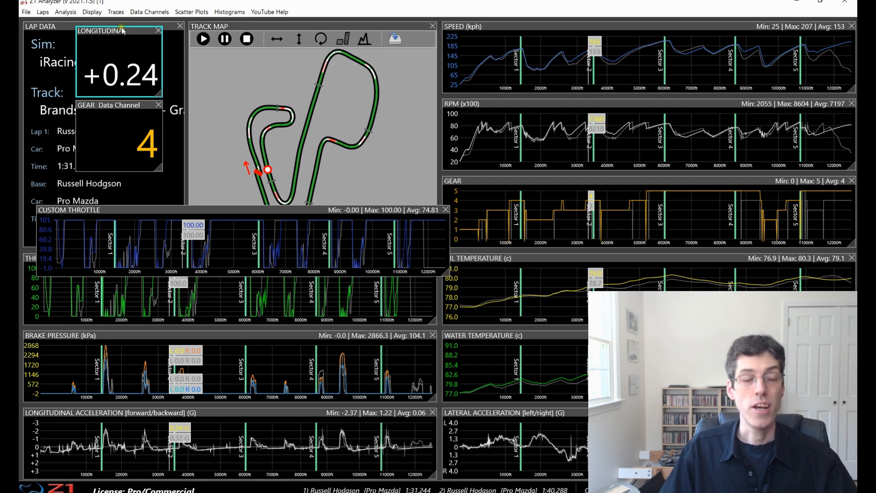
Bring the Lap Data window in front of the data tiles, and recall the Gear and Longitudinal Acceleration tiles to the front.
left_click(60, 28)
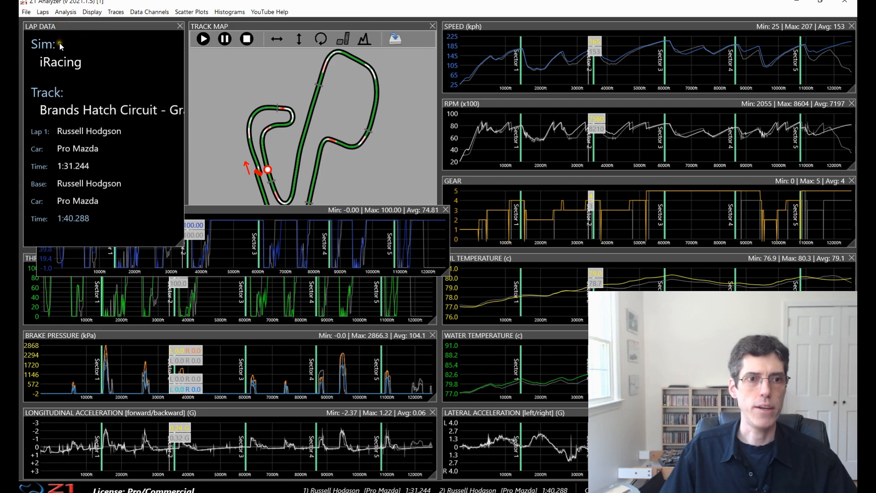
left_click(149, 12)
left_click(160, 73)
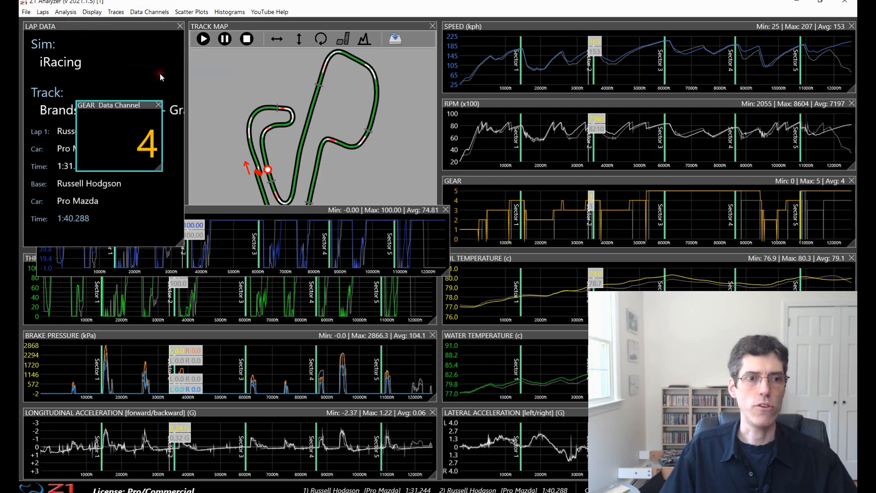
left_click(149, 12)
left_click(163, 81)
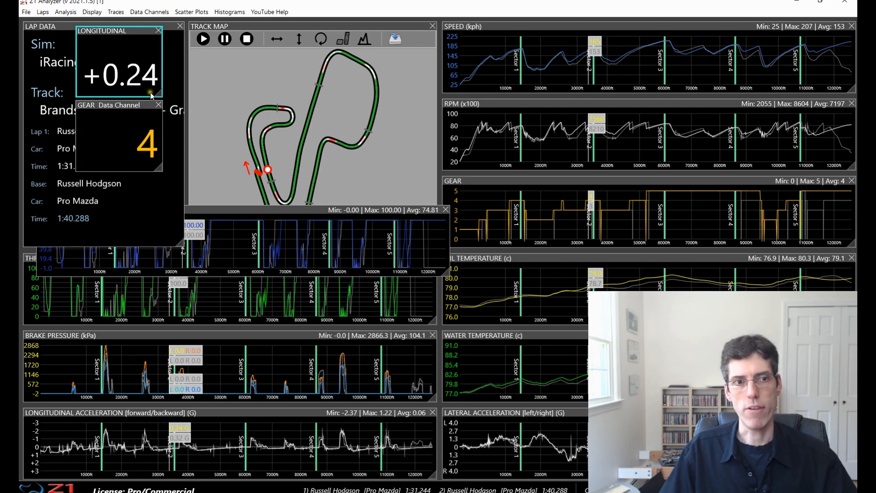
Close all open data tiles at once and confirm the closure.
left_click(148, 12)
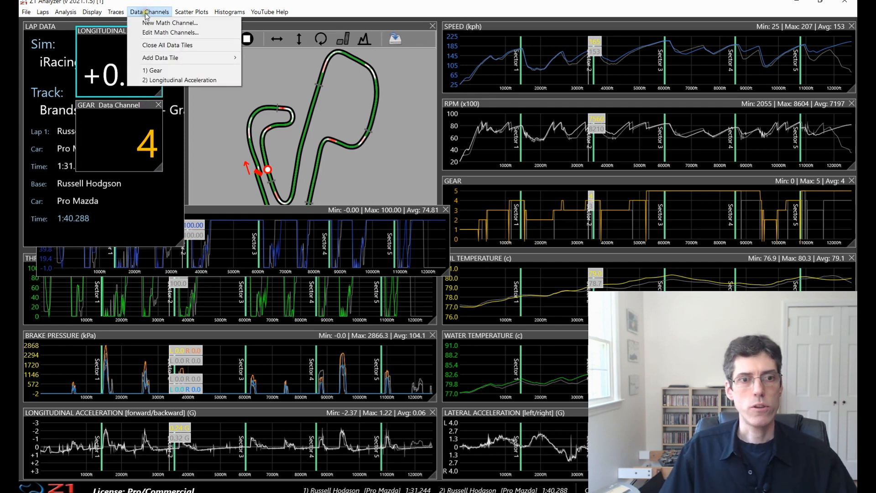
left_click(161, 45)
left_click_drag(343, 194, 280, 145)
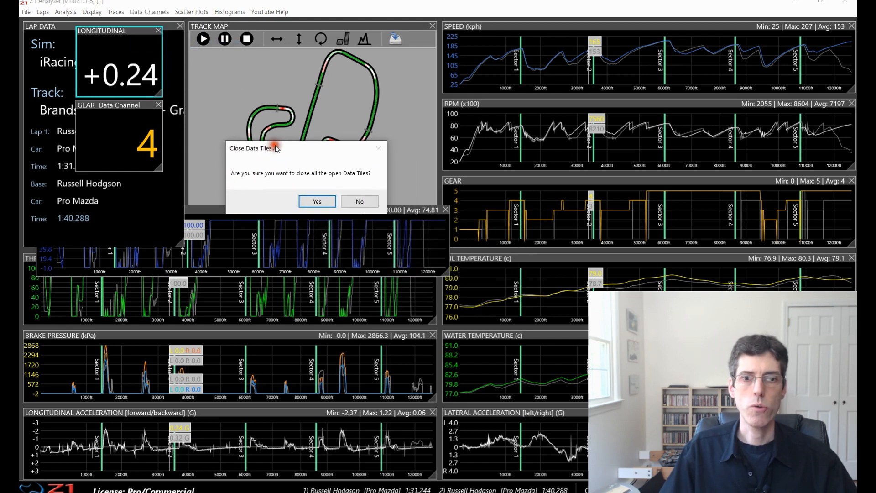
left_click(322, 198)
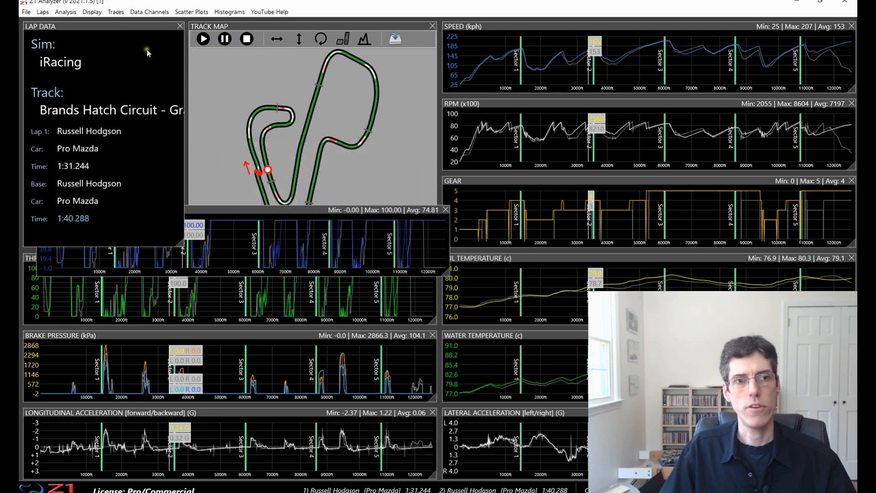
left_click(116, 12)
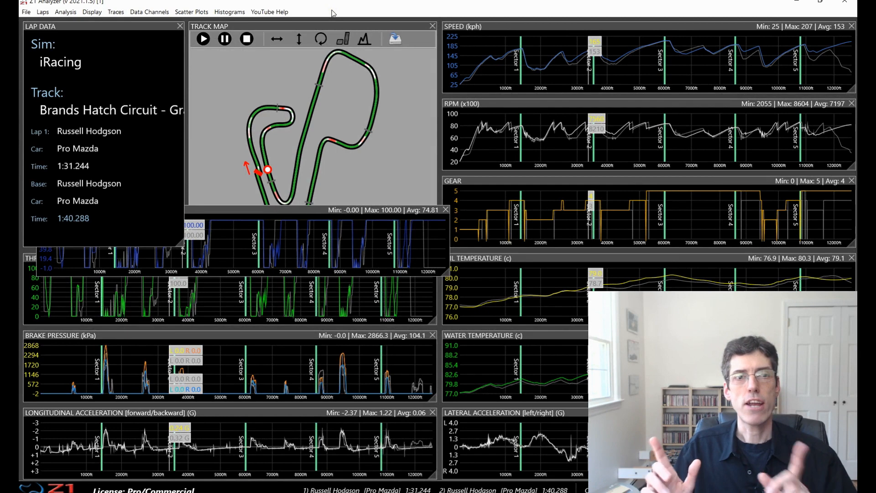
Add the RPM vs Speed - 5 Gears scatter plot to the workspace.
left_click(189, 13)
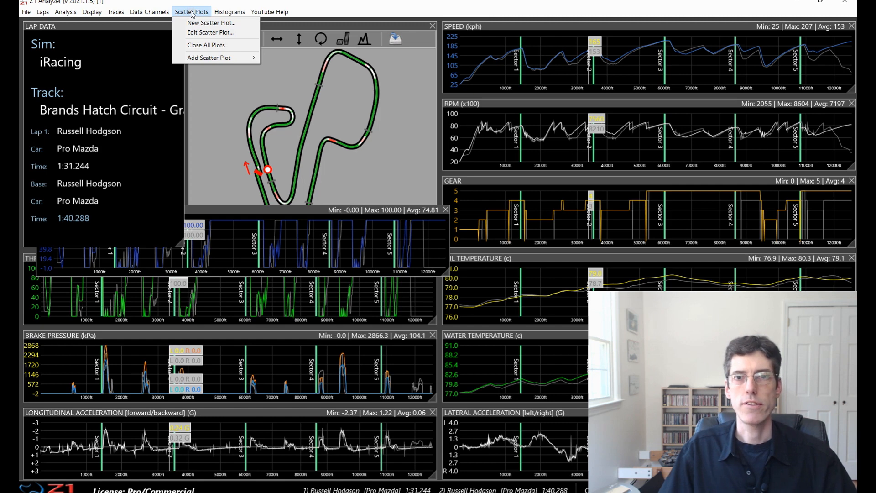
mouse_move(210, 59)
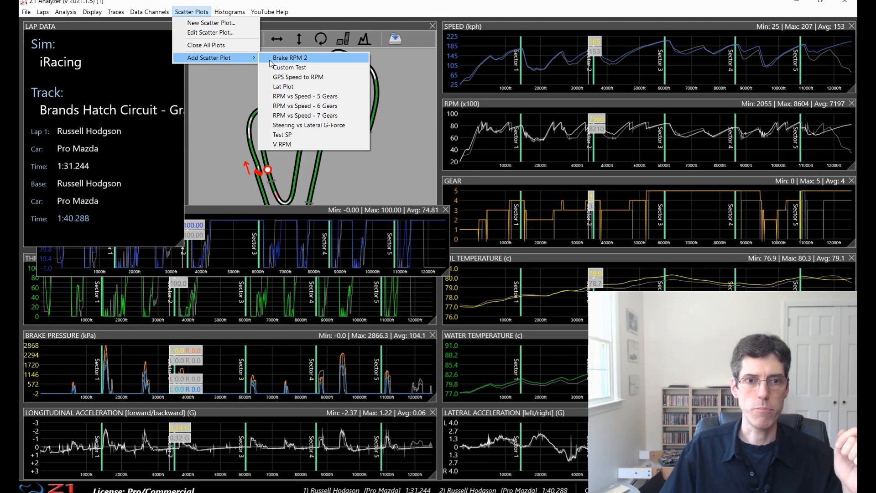
left_click(289, 97)
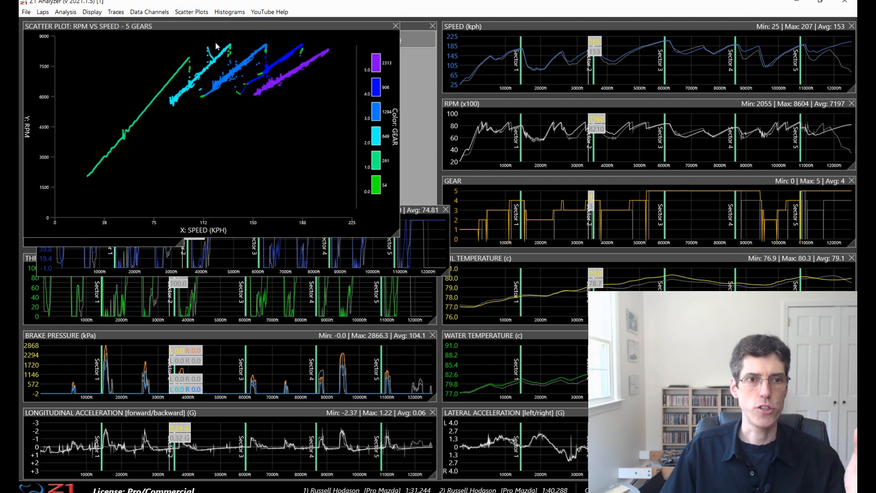
Add the Lat Plot scatter plot and place it directly below the RPM vs Speed - 5 Gears plot.
left_click(192, 12)
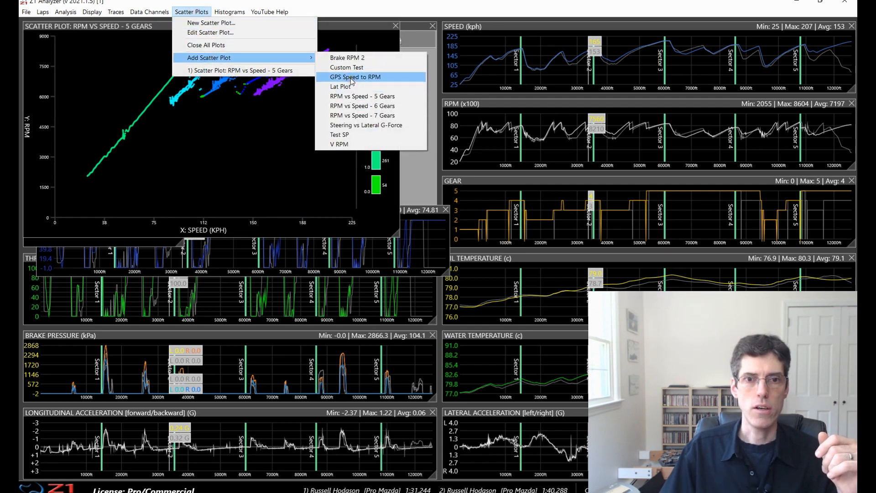
left_click(346, 86)
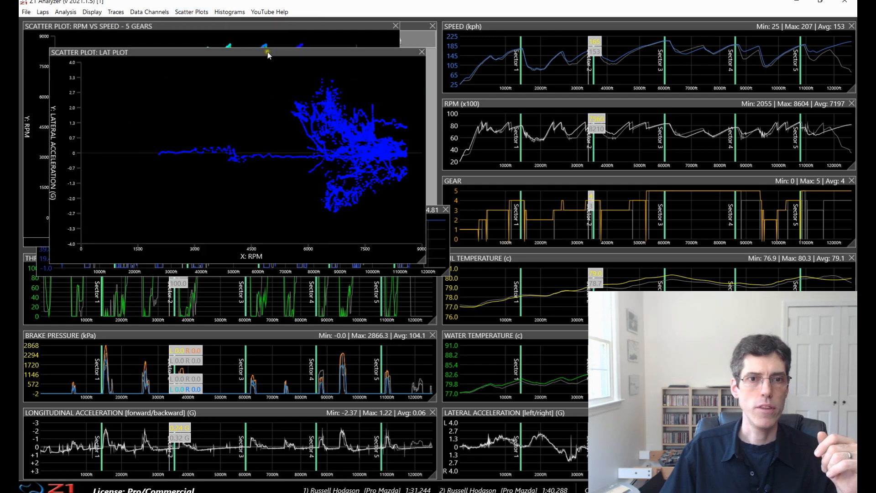
left_click_drag(268, 51, 234, 241)
Highlight the RPM vs Speed - 5 Gears and Lat Plot scatter plots in turn, and close the Lat Plot.
left_click(191, 13)
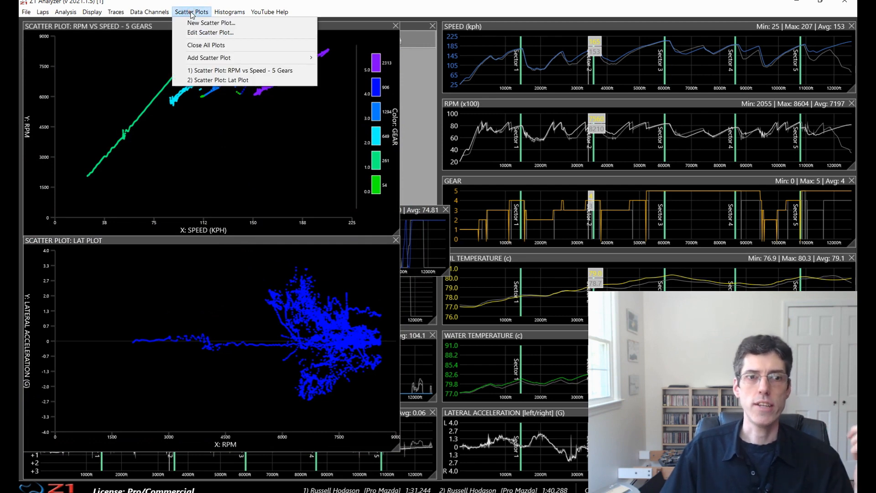
left_click(216, 71)
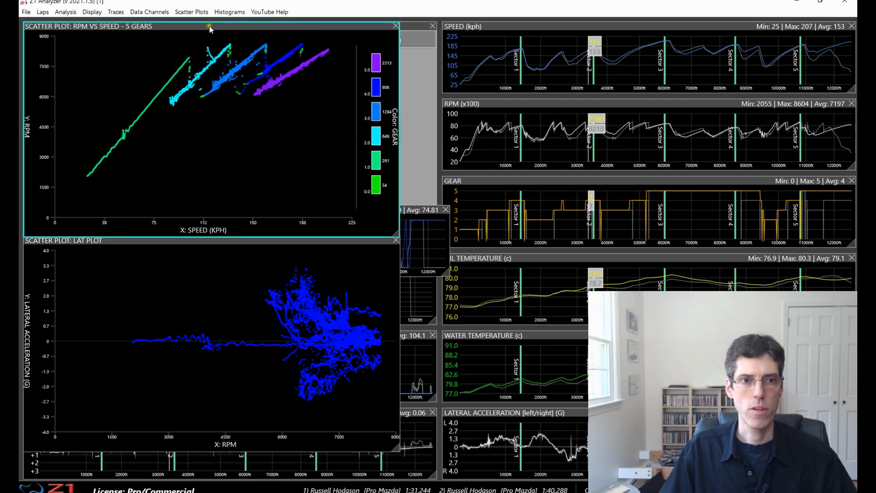
left_click(199, 11)
left_click(215, 80)
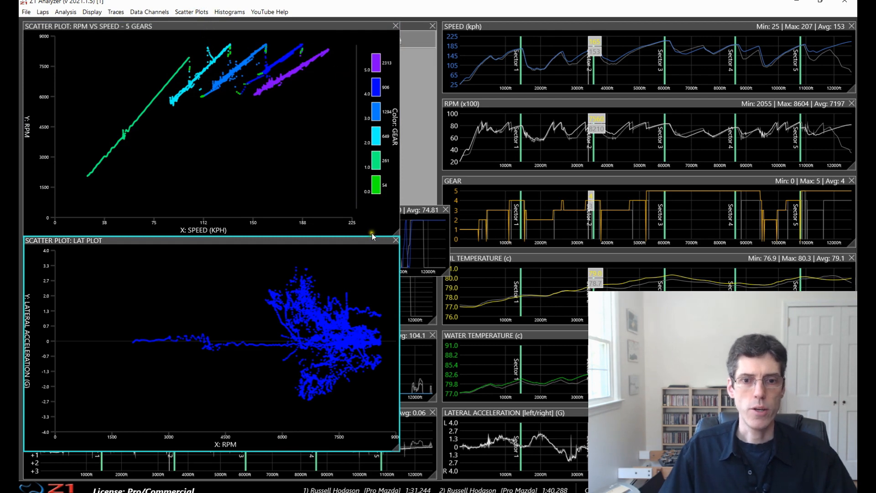
left_click_drag(302, 240, 301, 226)
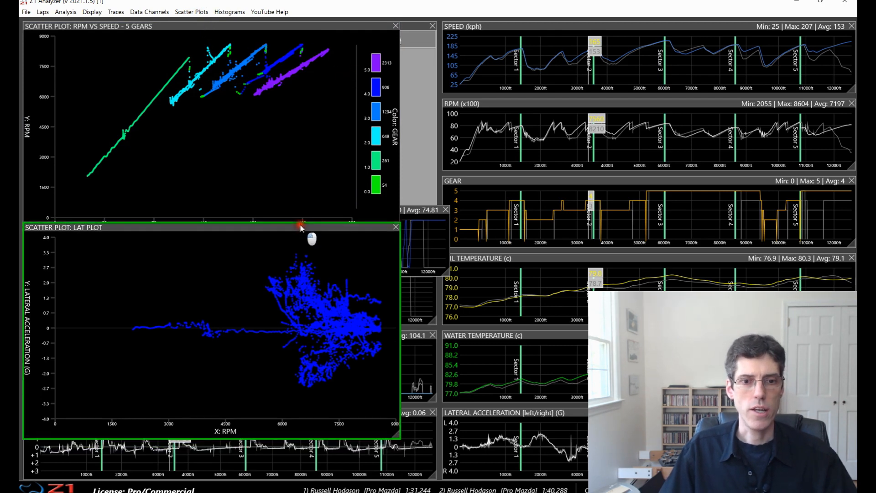
left_click(395, 228)
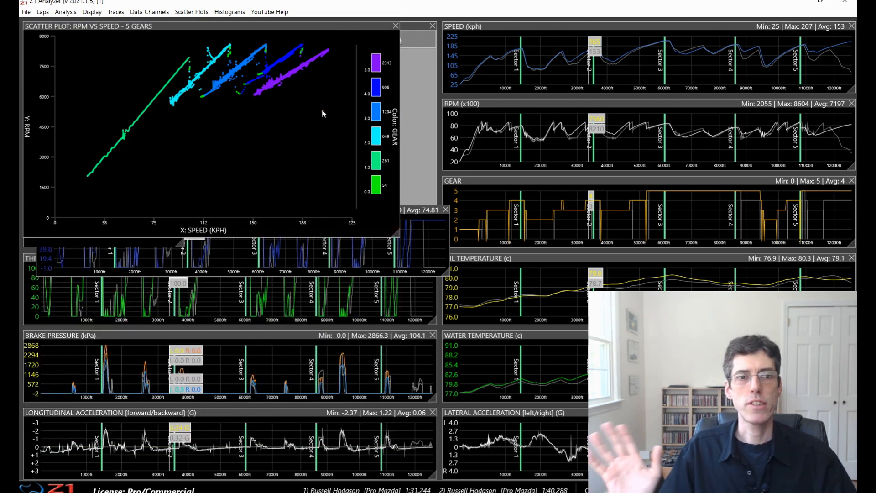
left_click(192, 11)
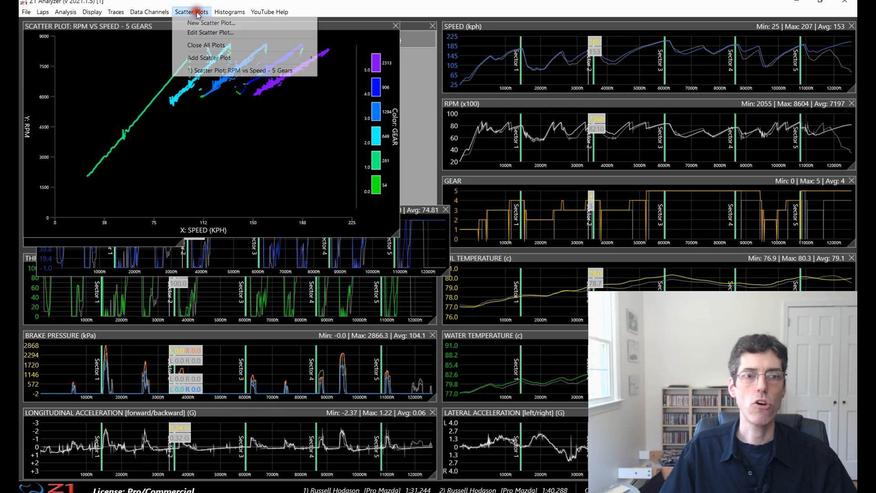
left_click(205, 45)
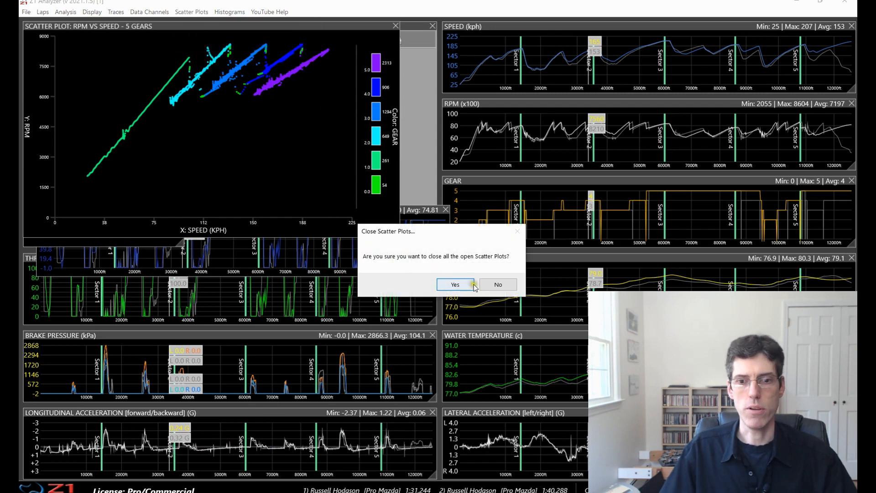
left_click(455, 284)
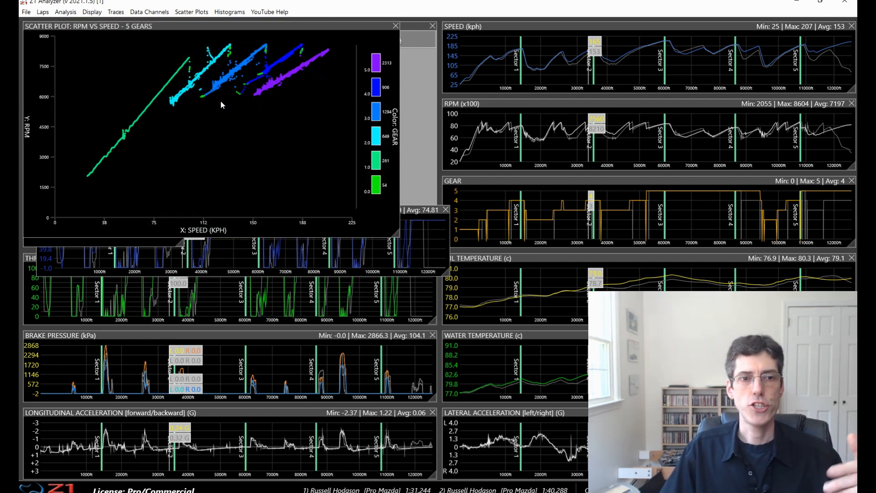
Switch the open scatter plot to RPM vs Speed - 6 Gears and on to Steering vs Lateral G-Force.
right_click(220, 101)
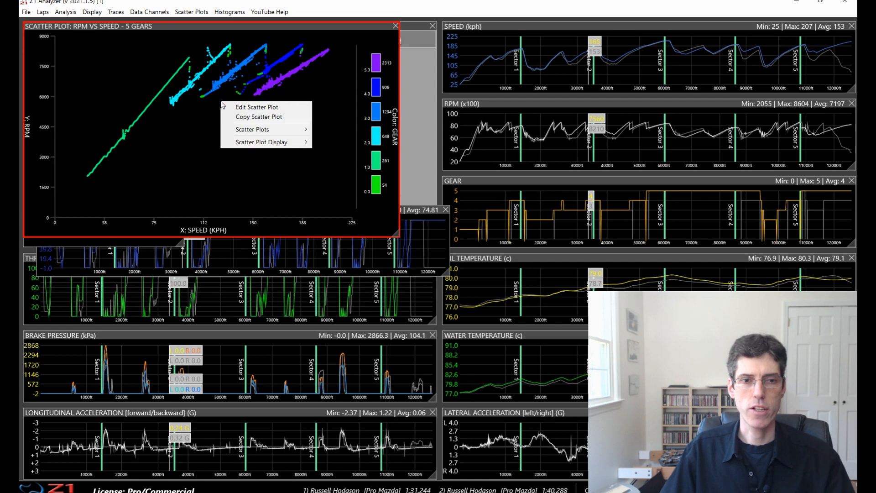
mouse_move(259, 143)
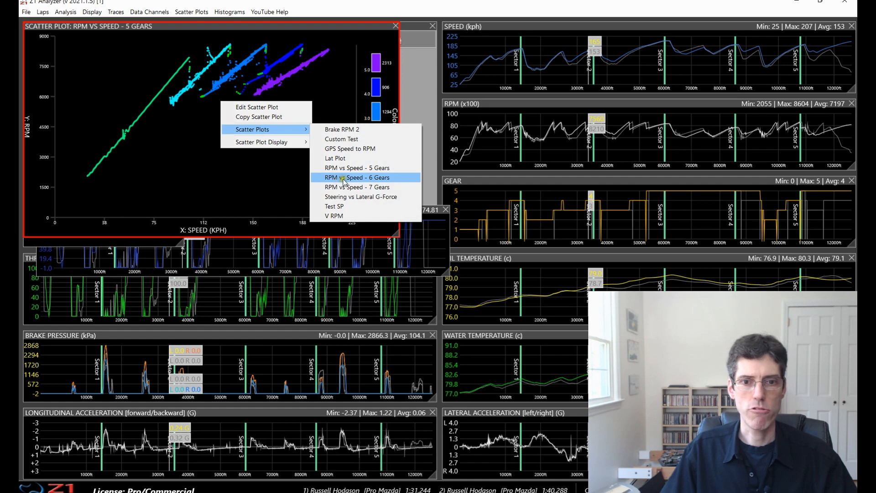
left_click(347, 178)
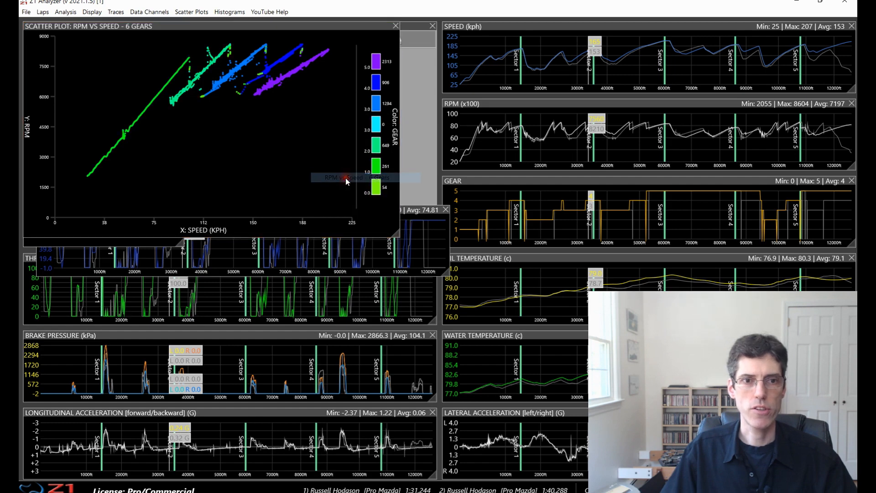
right_click(205, 116)
mouse_move(255, 144)
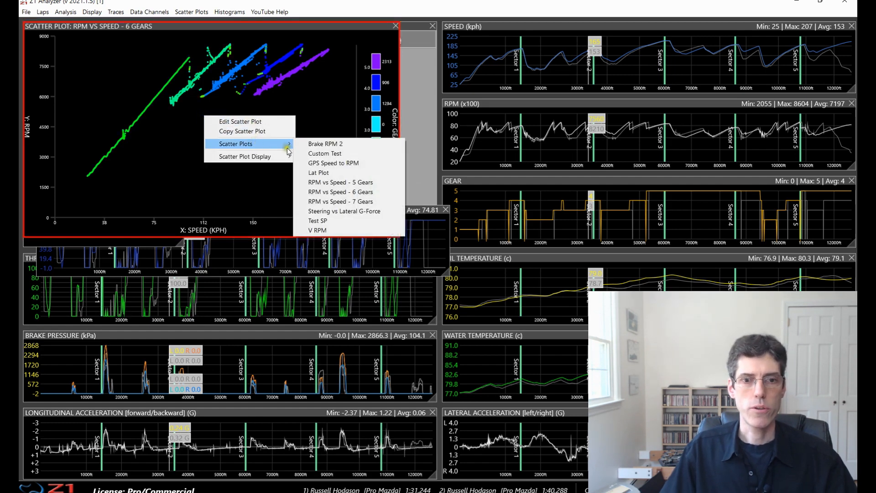
left_click(341, 211)
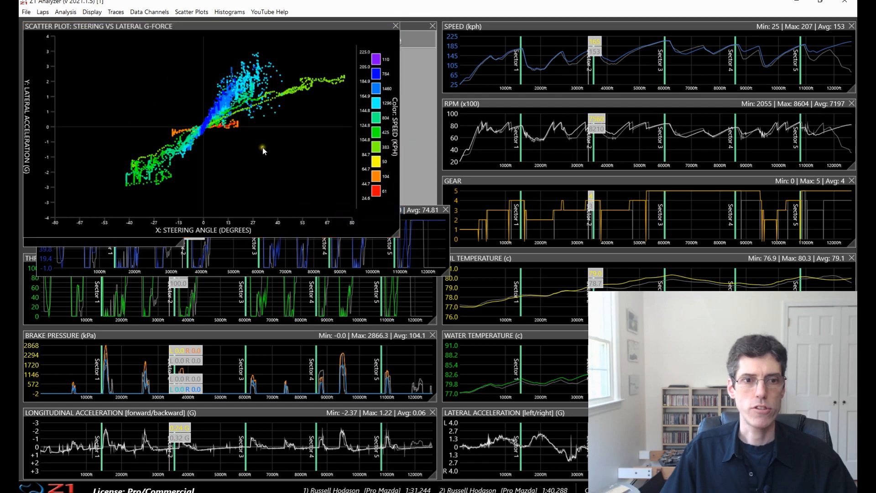
right_click(229, 132)
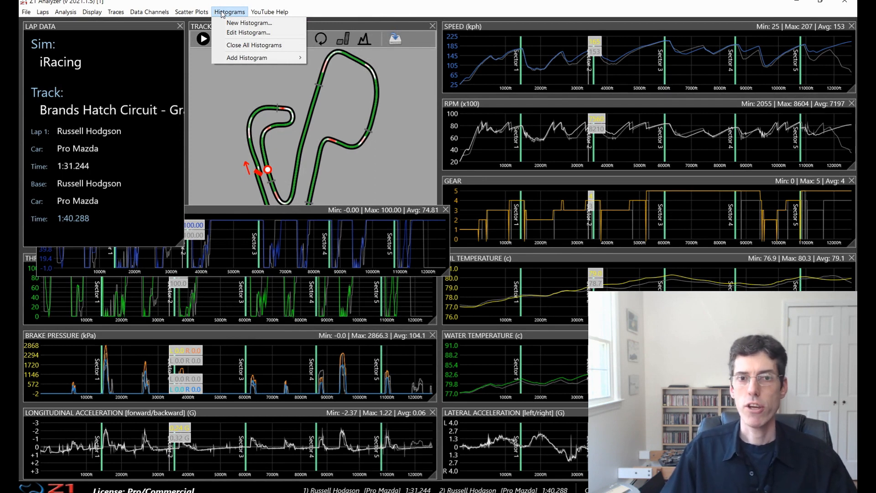
Add the Left Front, Right Front, Left Rear and Right Rear Shock Velocity histograms and arrange them in a two-by-two grid.
mouse_move(256, 59)
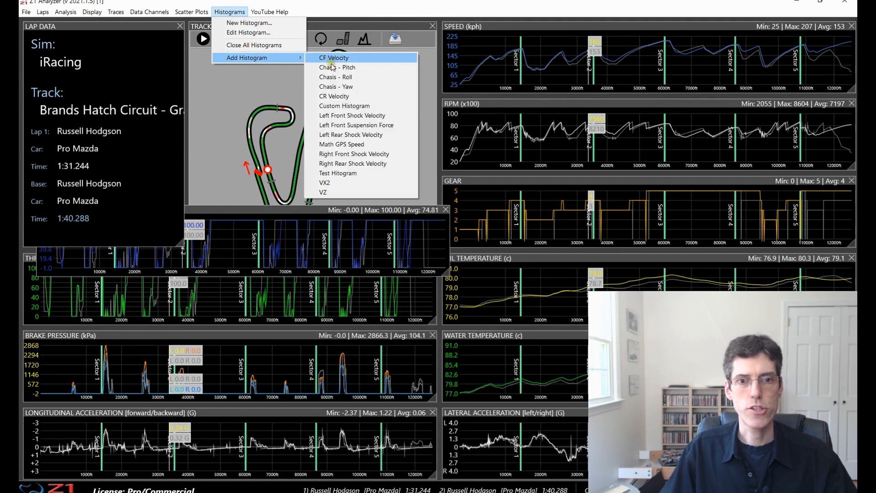
left_click(346, 116)
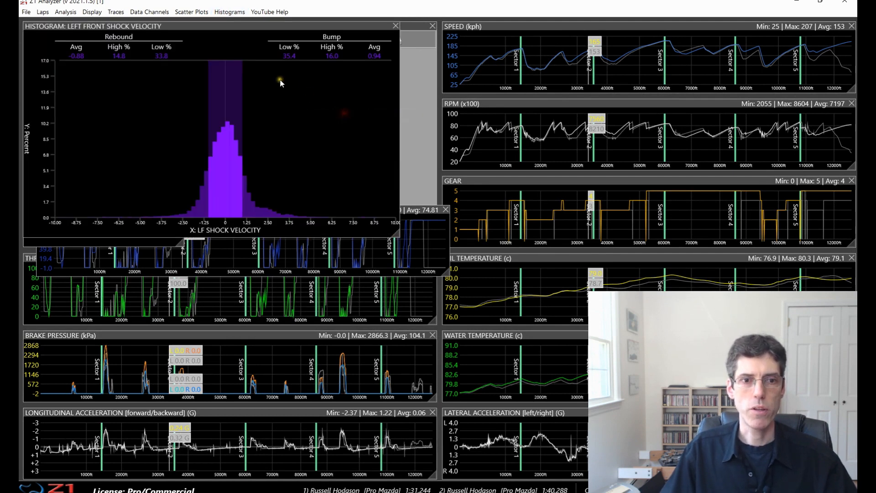
left_click(229, 12)
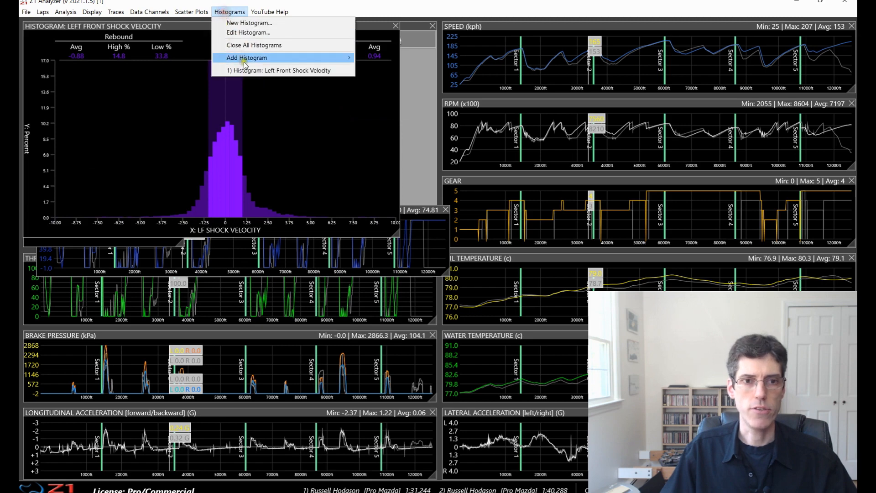
mouse_move(328, 60)
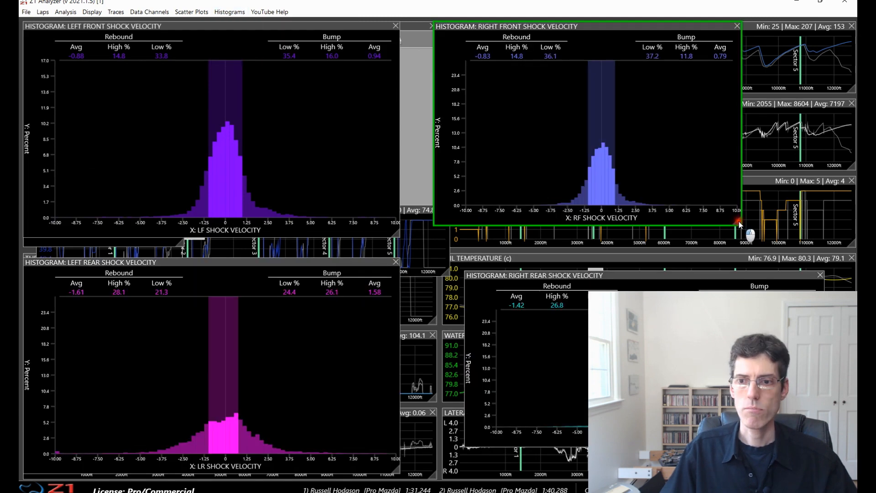
left_click_drag(631, 272, 585, 270)
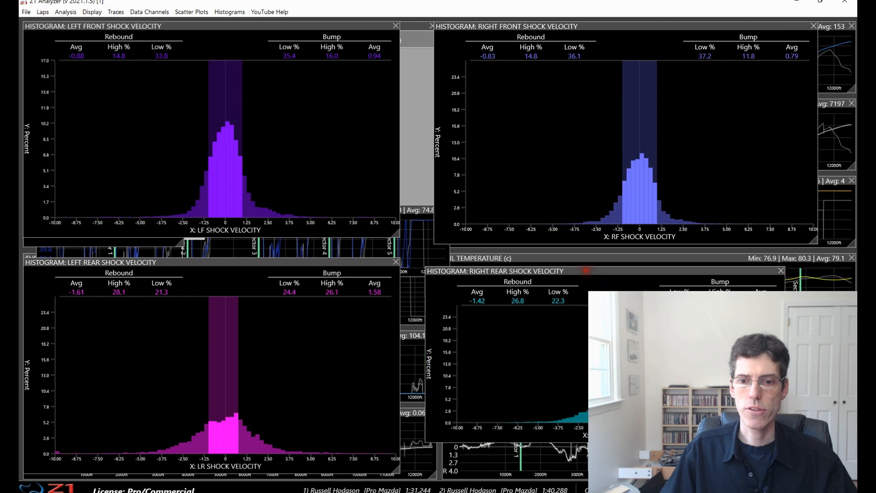
left_click_drag(782, 439, 810, 459)
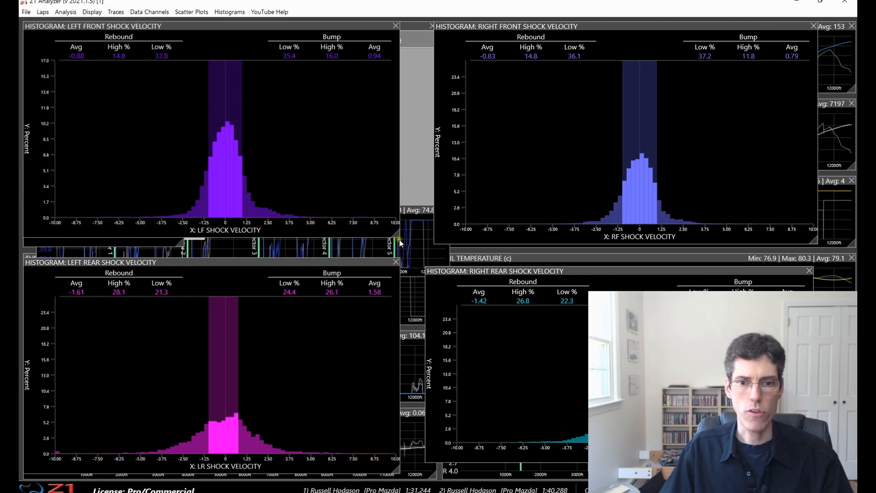
Close all open traces and bring the Track Map in front of the histograms.
left_click(119, 13)
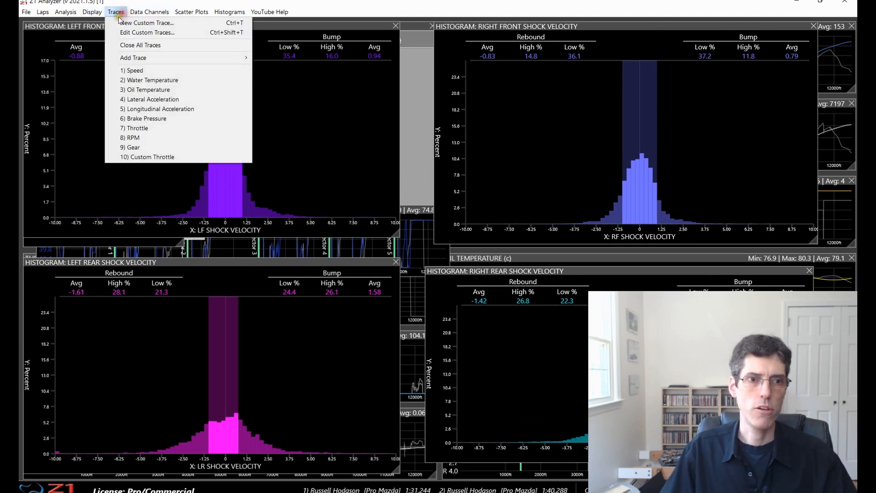
left_click(137, 45)
left_click(445, 284)
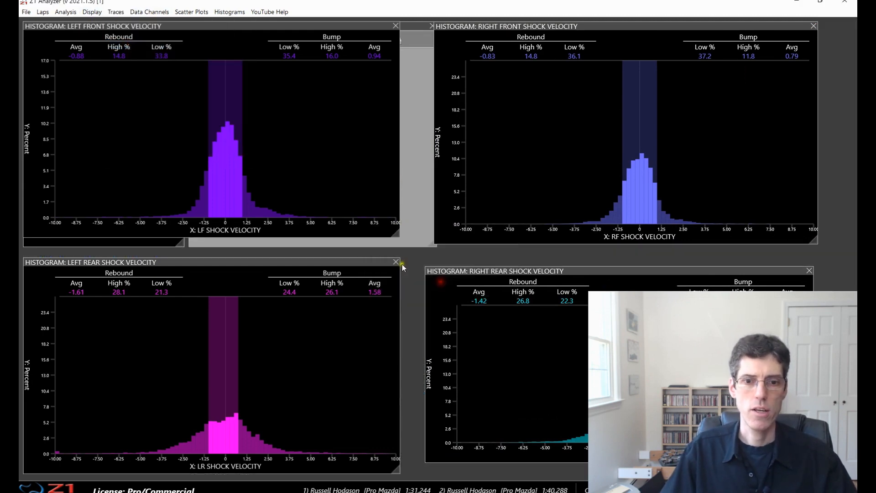
left_click(414, 25)
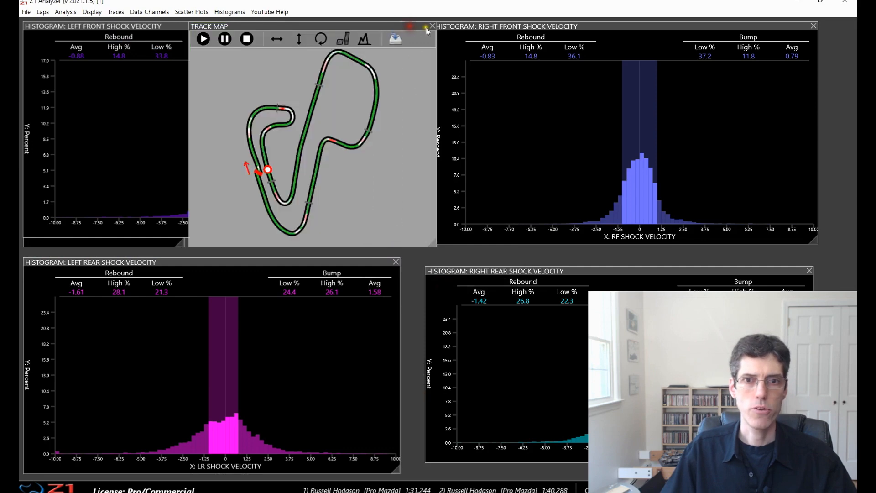
Close the Track Map and Lap Data windows that cover the histograms.
left_click(432, 25)
left_click(144, 243)
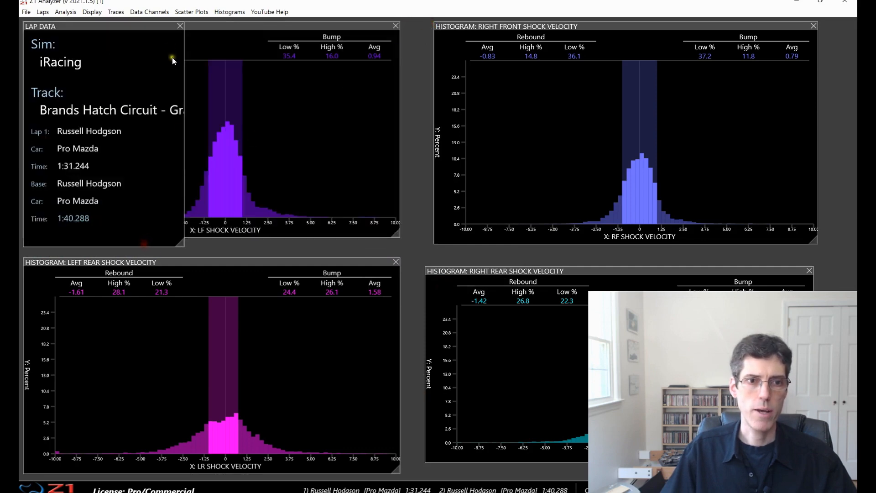
left_click(180, 26)
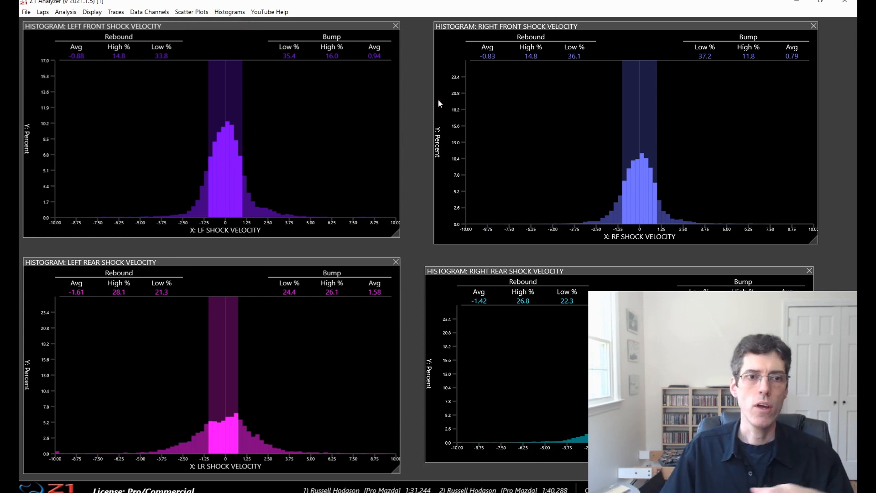
Switch the Left Front Shock Velocity histogram to Chasis - Pitch.
right_click(267, 116)
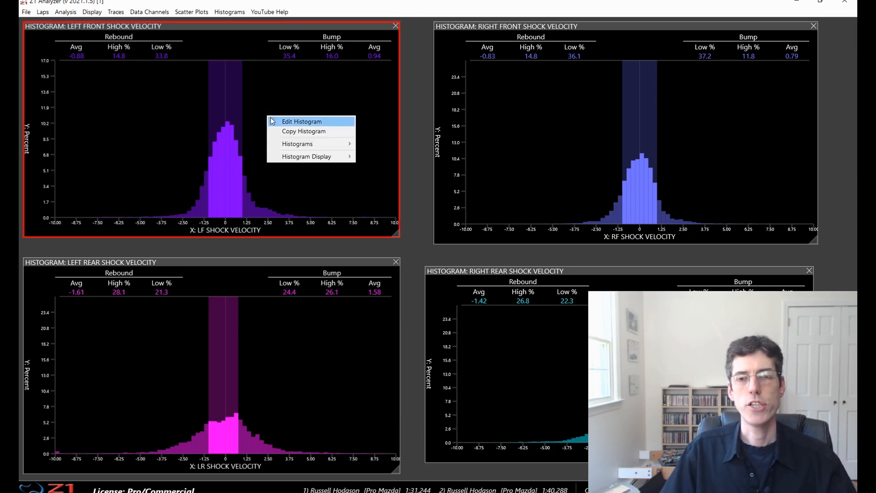
mouse_move(318, 144)
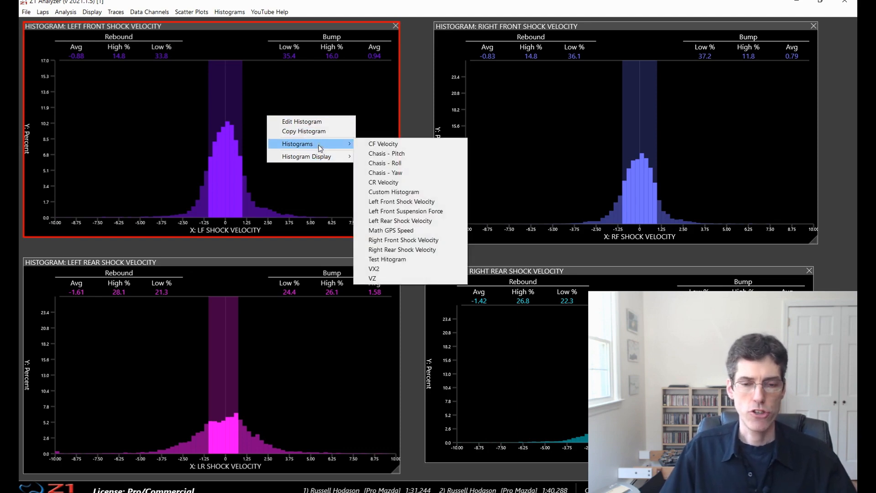
left_click(392, 154)
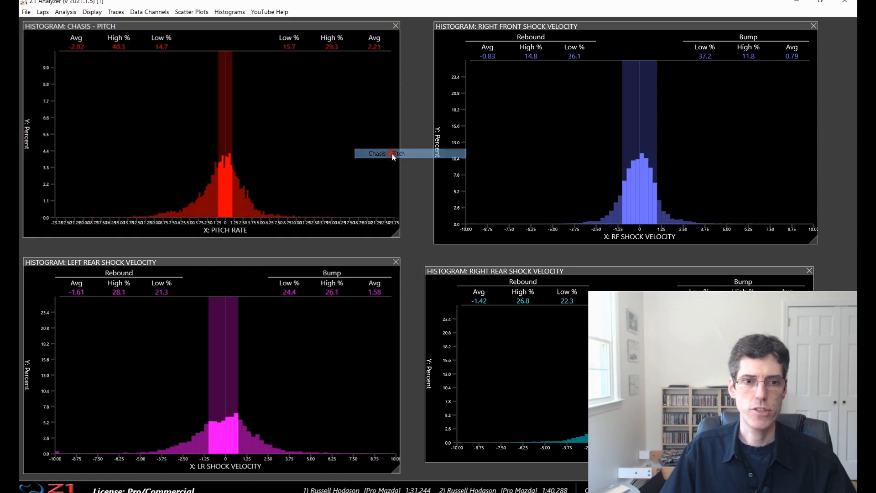
Maximize the Chasis - Pitch histogram and restore it to its place in the grid.
right_click(264, 108)
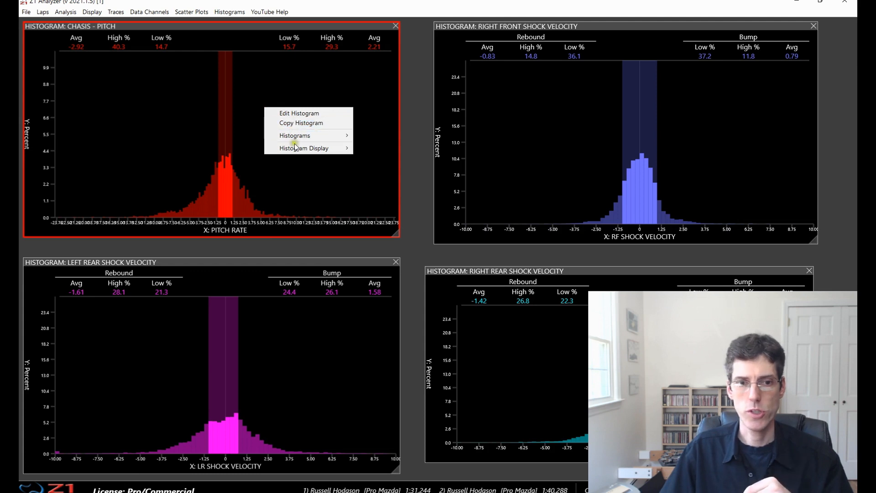
mouse_move(293, 150)
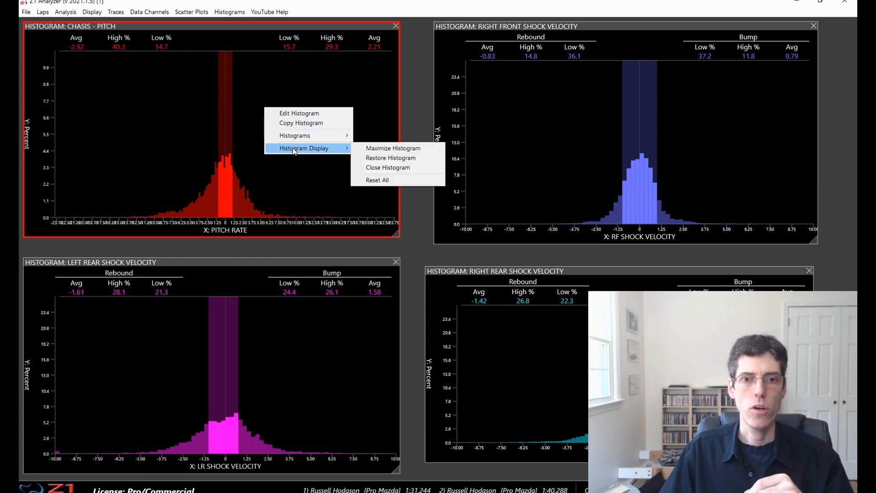
left_click(379, 148)
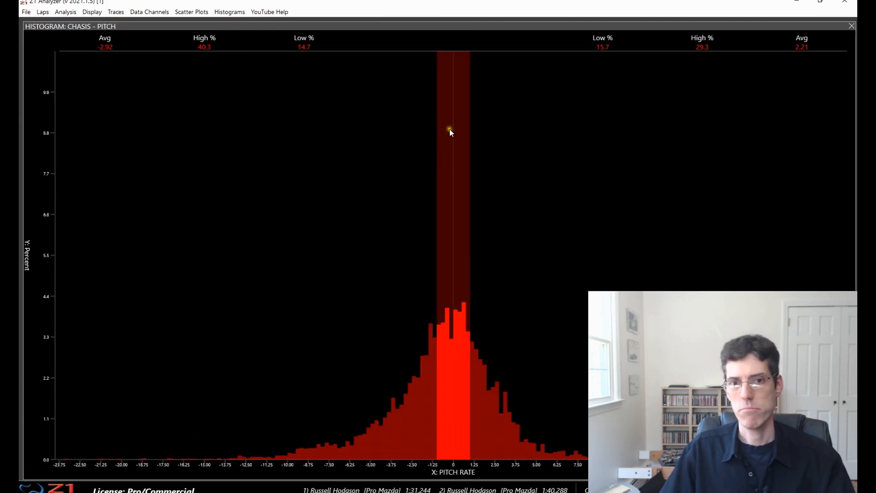
right_click(530, 132)
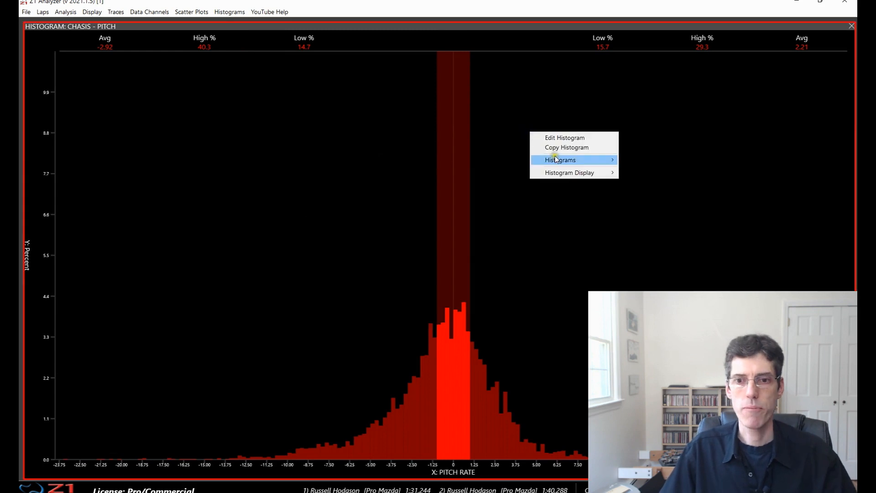
mouse_move(562, 172)
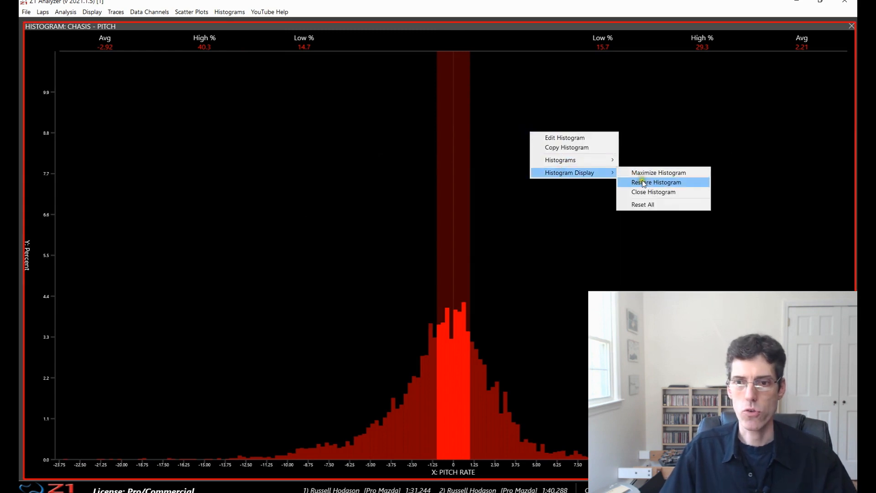
left_click(643, 182)
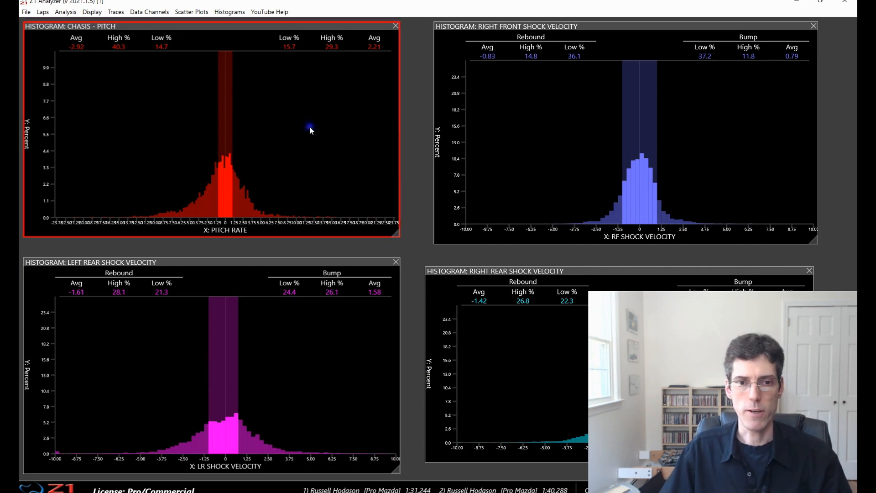
Close only the Chasis - Pitch histogram, keeping the three shock velocity histograms open.
right_click(310, 128)
mouse_move(358, 167)
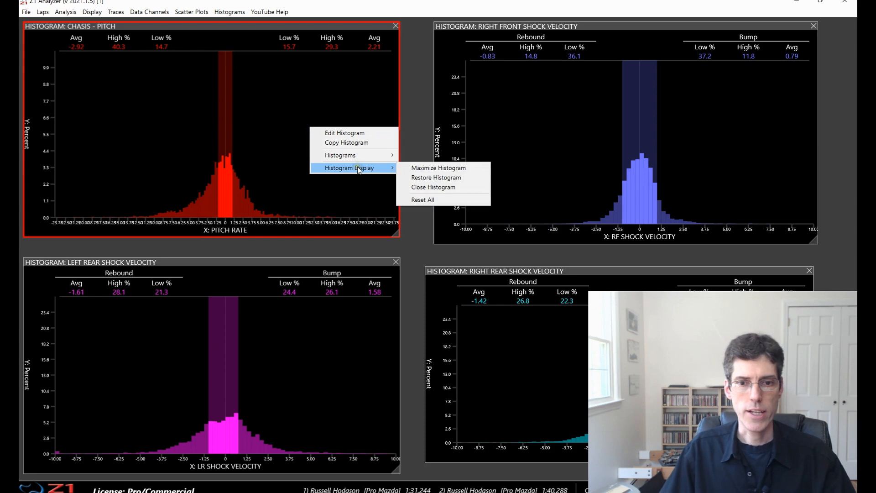
left_click(423, 187)
right_click(283, 332)
left_click(214, 201)
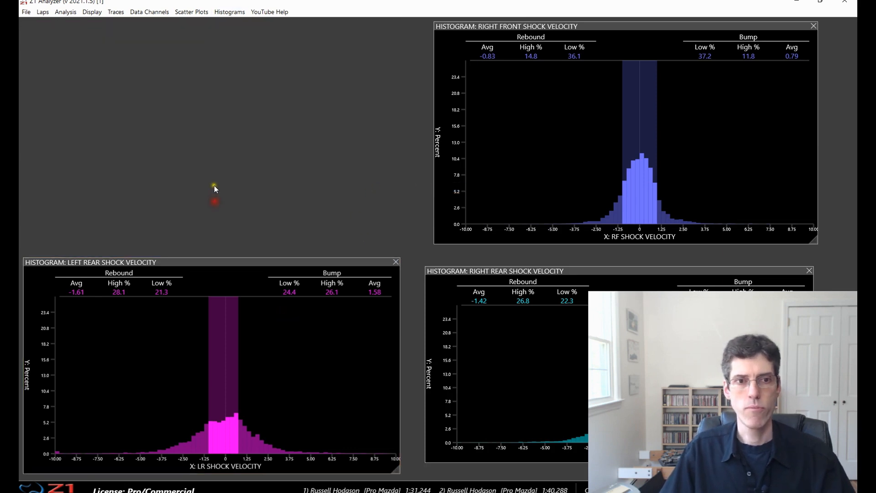
Close all remaining histograms at once to clear the workspace.
left_click(230, 12)
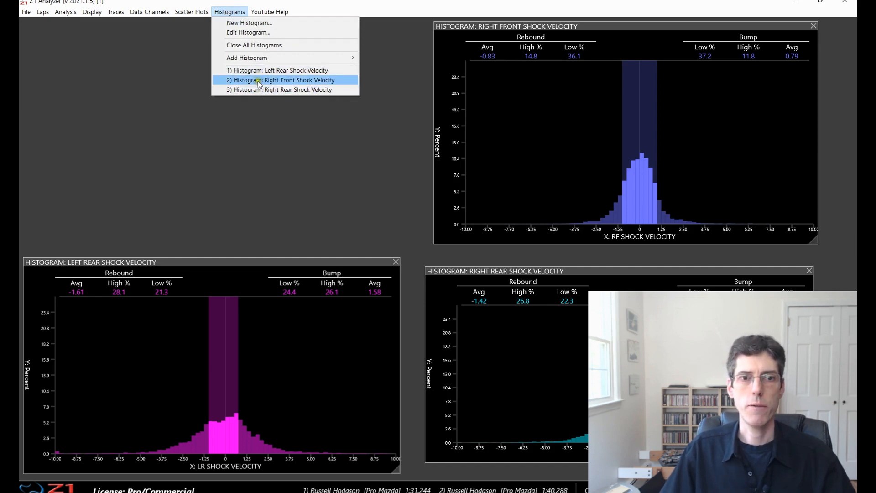
left_click(254, 45)
left_click(454, 284)
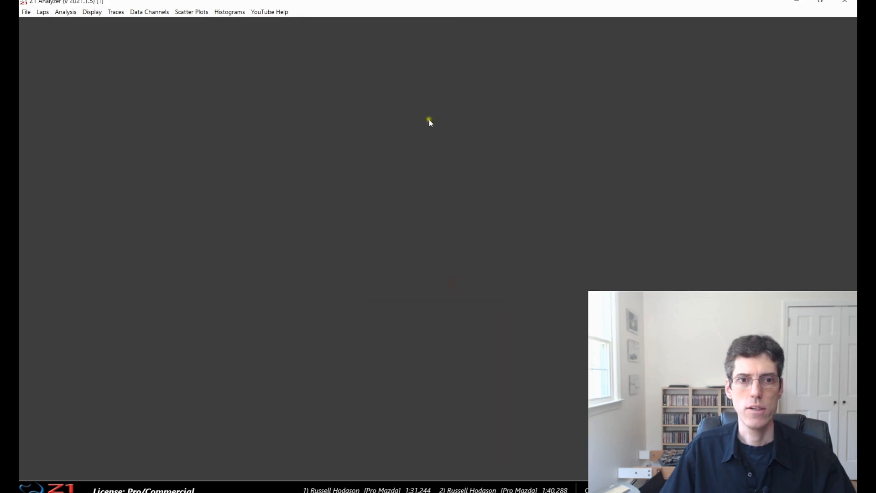